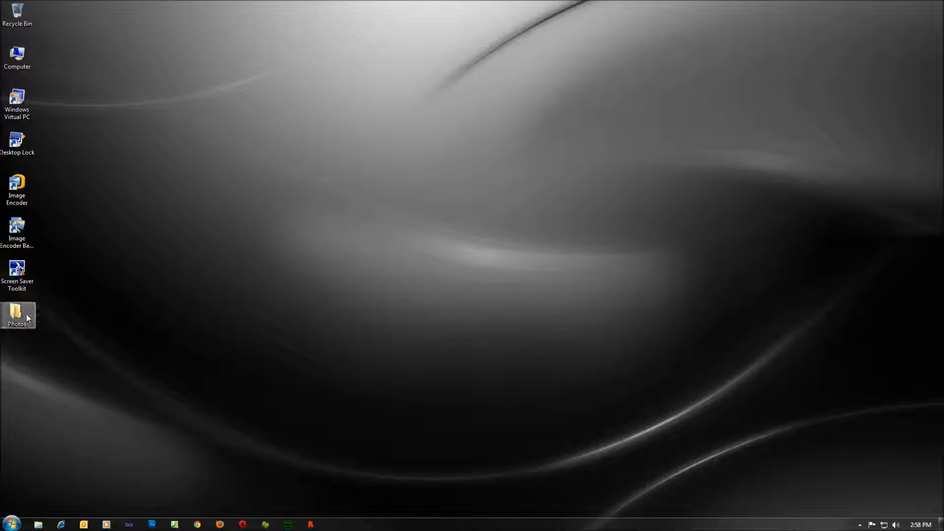
Browse the Original subfolder's landscape photos, check DSC04999.JPG's details, then return to Photos.
{"action": "left_click", "coordinate": [293, 160]}
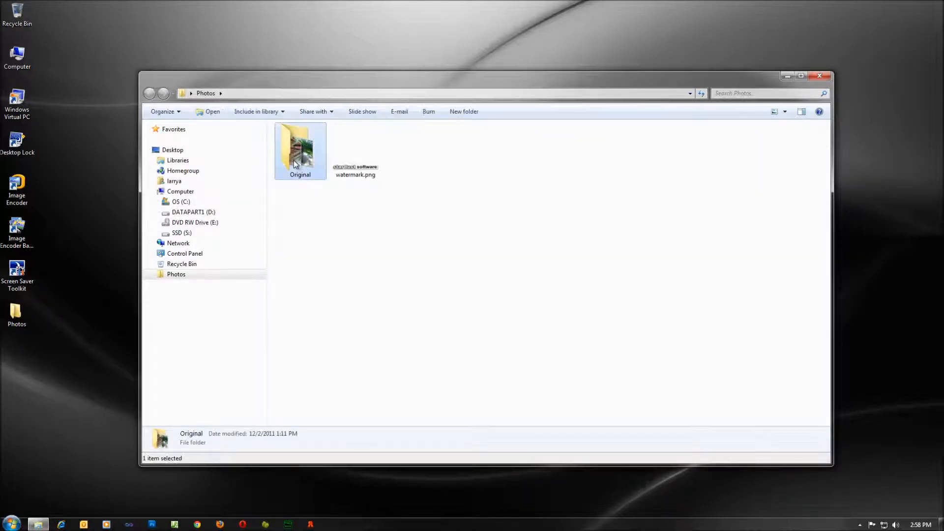
{"action": "double_click", "coordinate": [293, 162]}
{"action": "left_click", "coordinate": [293, 164]}
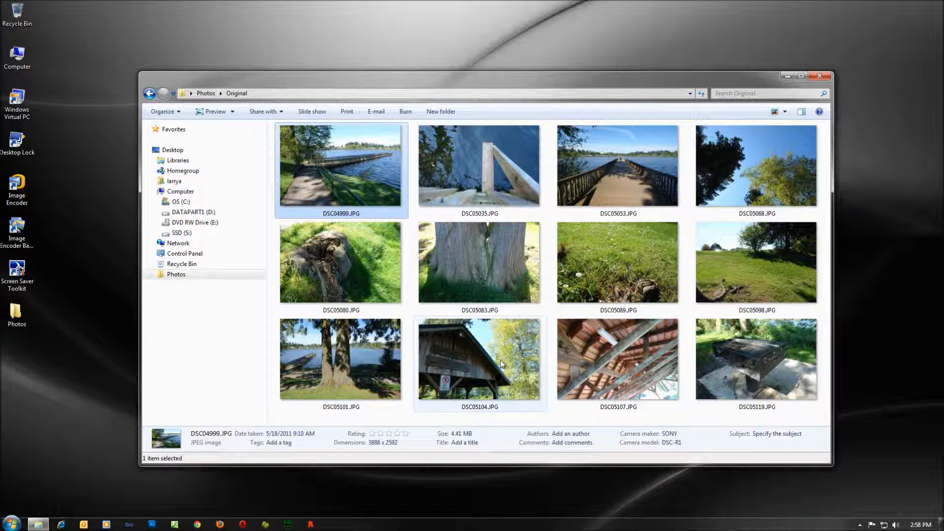
{"action": "mouse_move", "coordinate": [501, 362]}
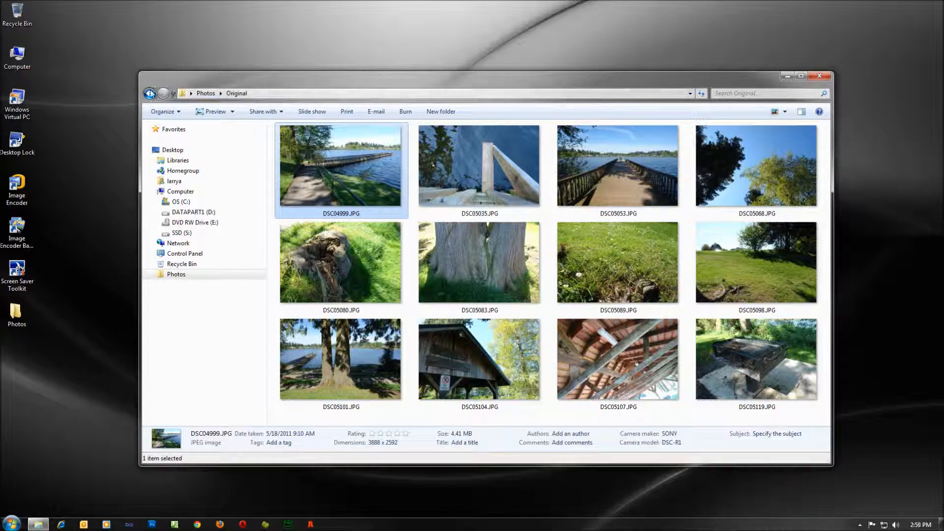
{"action": "left_click", "coordinate": [150, 93]}
Create a new folder named Images inside Photos.
{"action": "right_click", "coordinate": [453, 211]}
{"action": "mouse_move", "coordinate": [479, 331]}
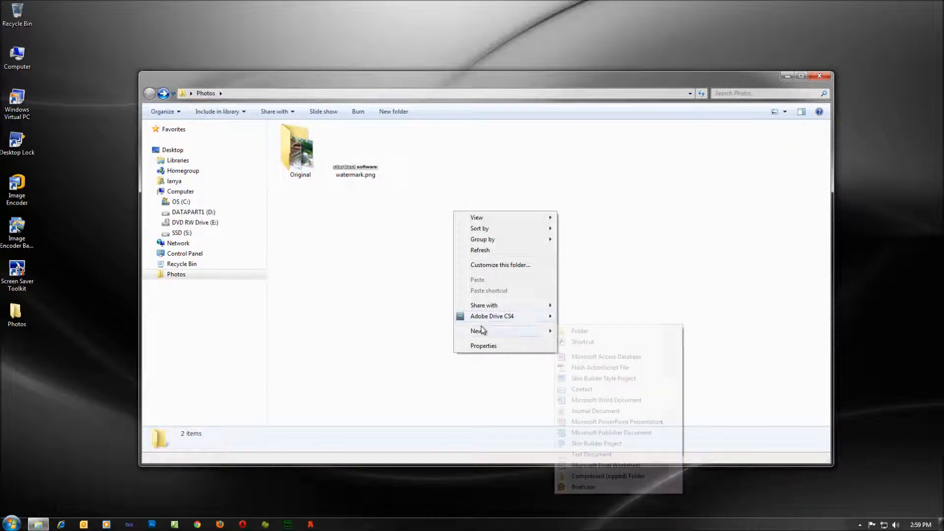
{"action": "left_click", "coordinate": [594, 332]}
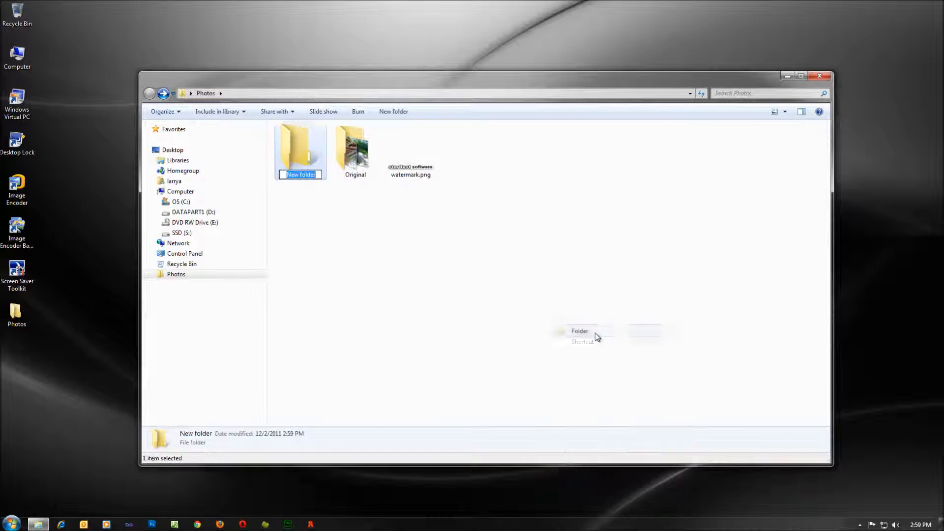
{"action": "type", "text": "Images"}
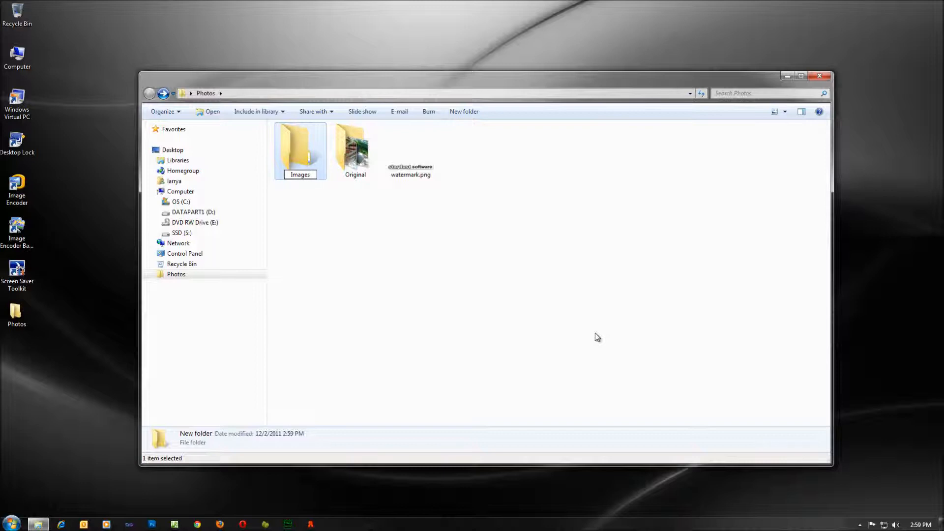
{"action": "key", "text": "Return"}
Create a second folder named Square, then close the Explorer window.
{"action": "right_click", "coordinate": [326, 231]}
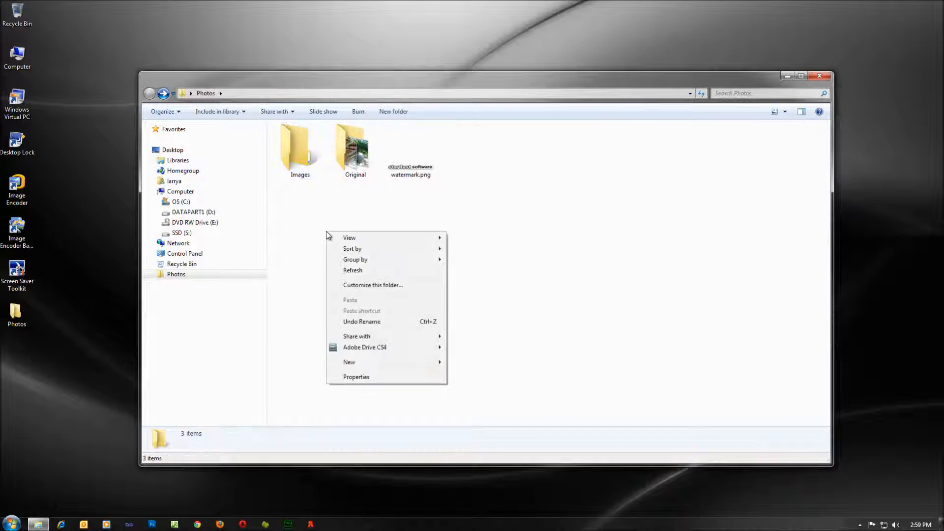
{"action": "mouse_move", "coordinate": [361, 364]}
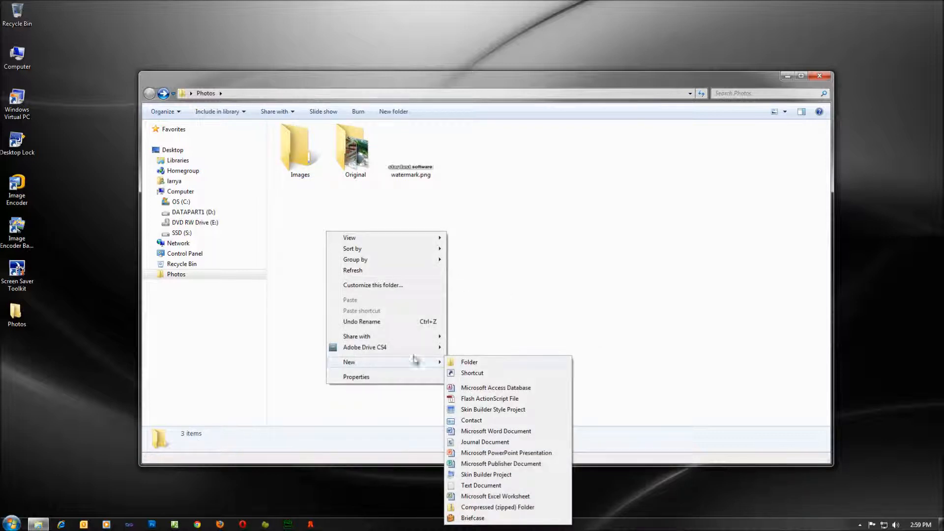
{"action": "left_click", "coordinate": [476, 367]}
{"action": "type", "text": "S"}
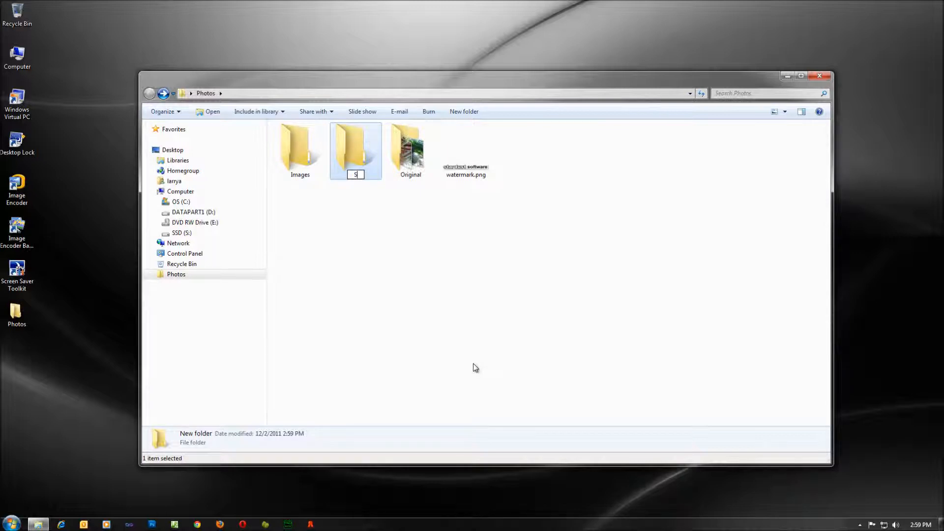
{"action": "type", "text": "quare"}
{"action": "key", "text": "Return"}
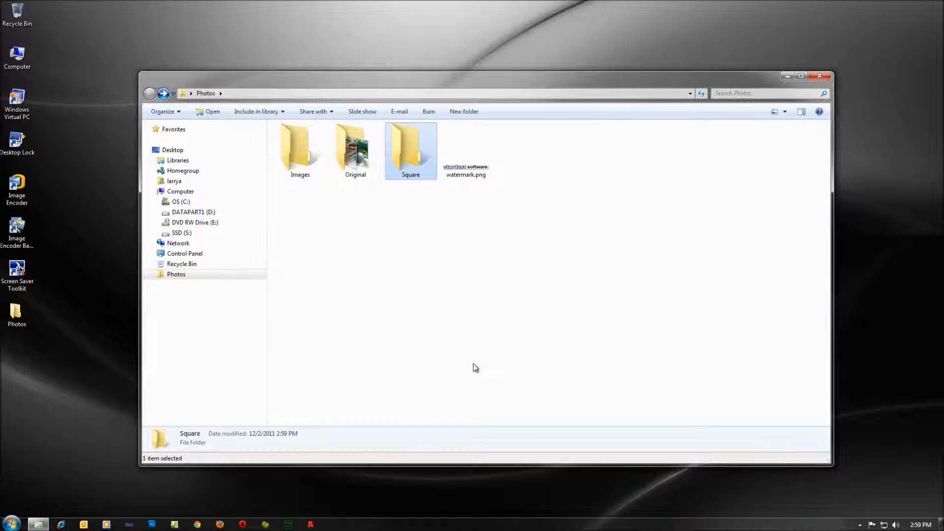
{"action": "left_click", "coordinate": [475, 368]}
{"action": "left_click", "coordinate": [819, 76]}
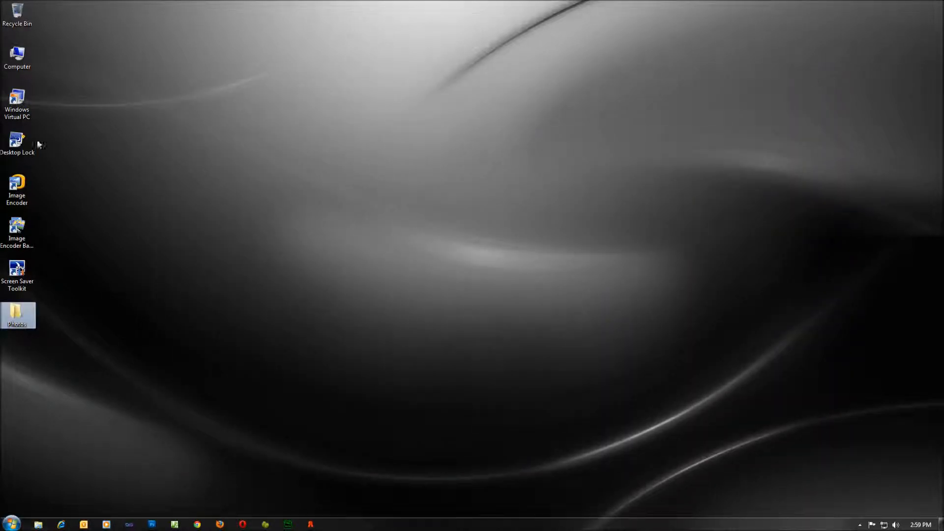
Launch Stardust Image Encoder, start the Batch Wizard, and close the main window.
{"action": "double_click", "coordinate": [23, 188]}
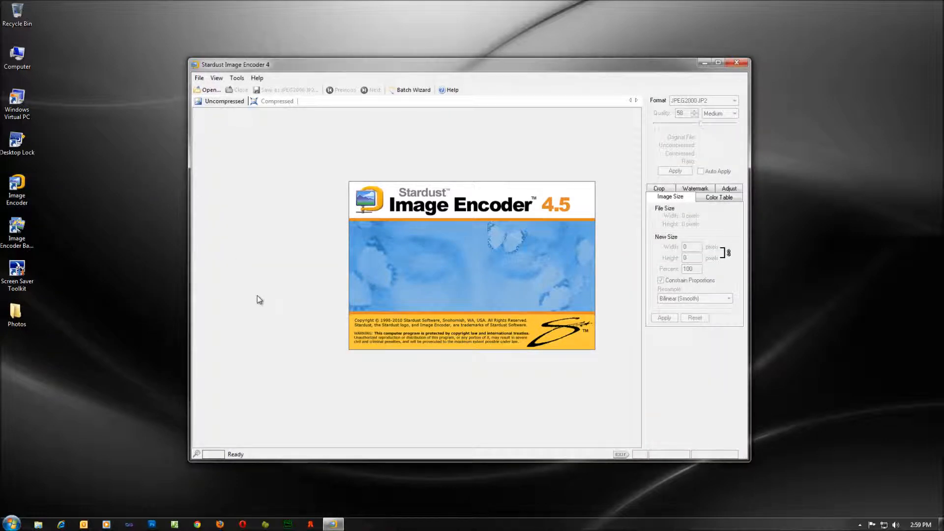
{"action": "left_click", "coordinate": [412, 90]}
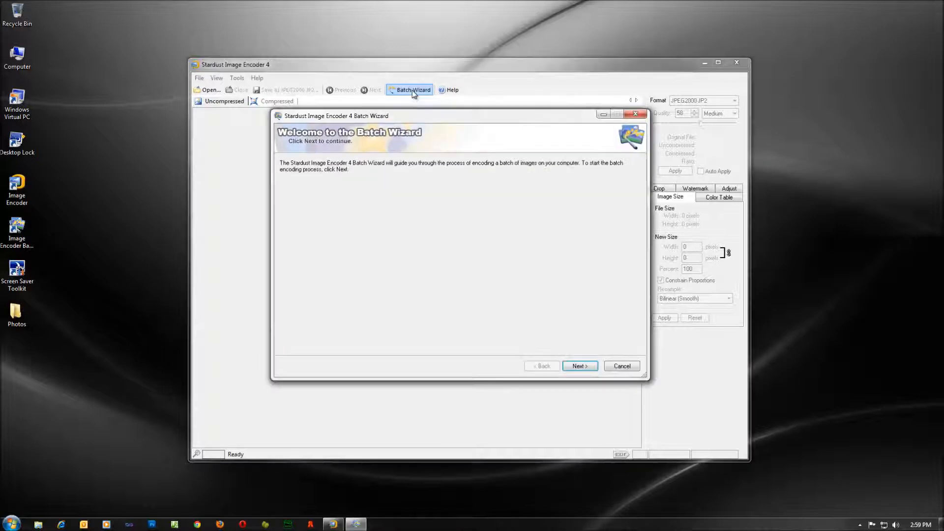
{"action": "left_click", "coordinate": [733, 63]}
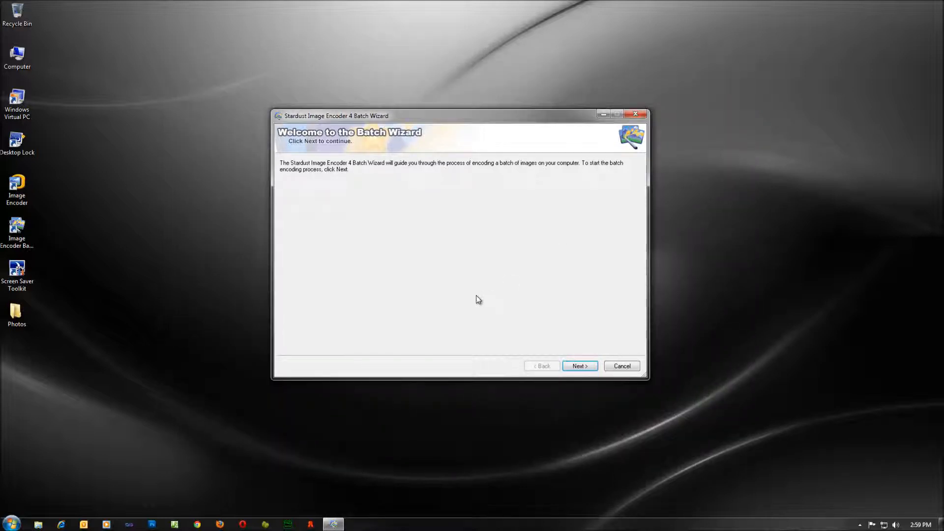
Add all twelve photos from the Original folder to the batch list.
{"action": "left_click", "coordinate": [577, 364]}
{"action": "left_click", "coordinate": [289, 345]}
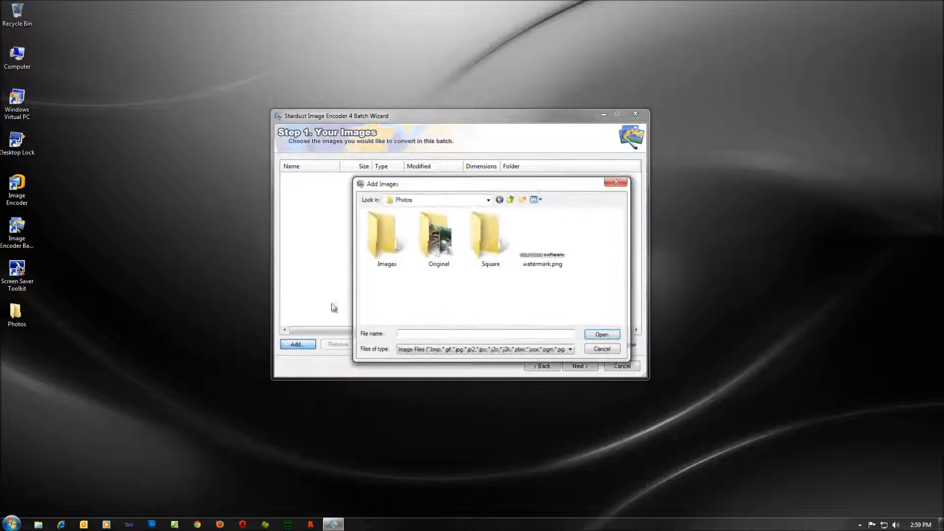
{"action": "double_click", "coordinate": [442, 246]}
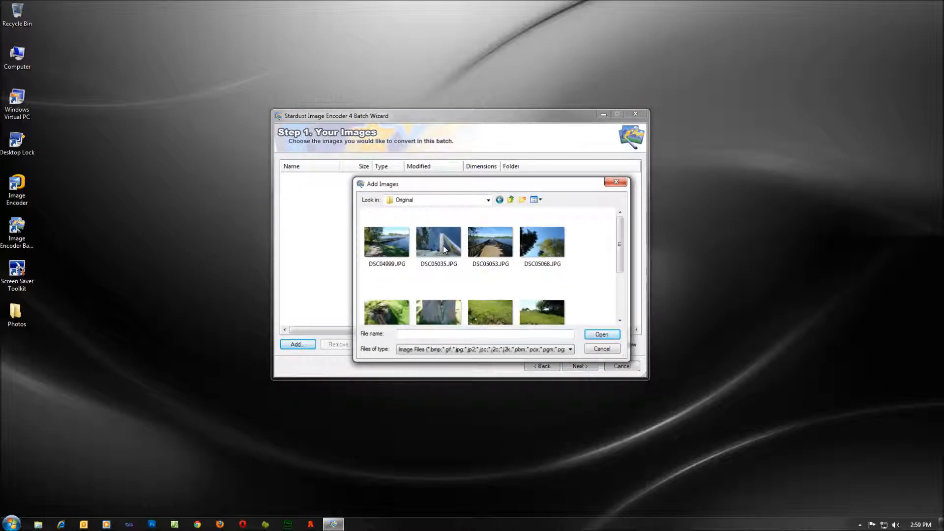
{"action": "left_click", "coordinate": [392, 251]}
{"action": "key", "text": "ctrl+a"}
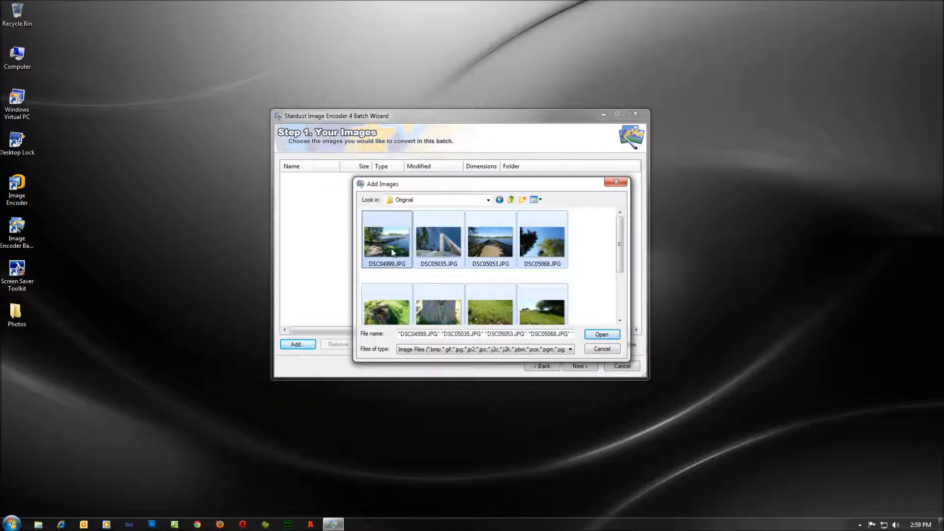
{"action": "left_click", "coordinate": [601, 334]}
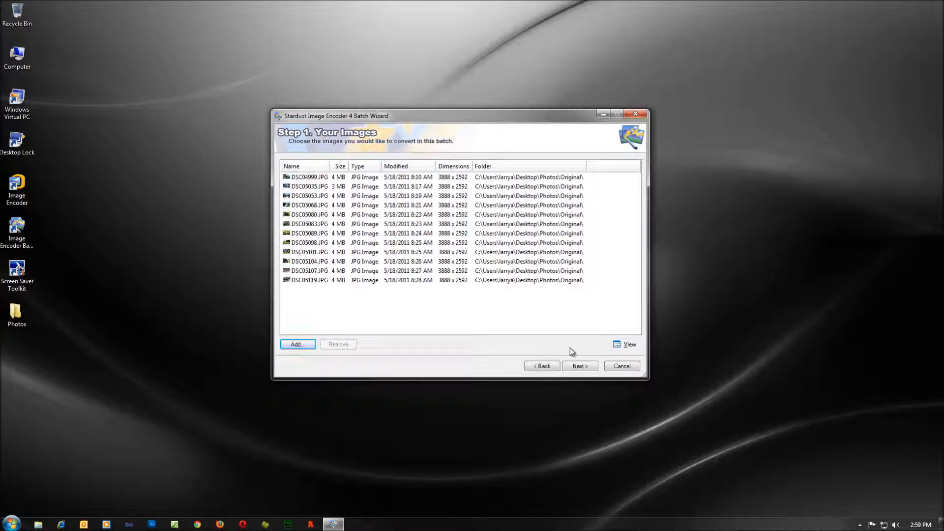
View the batch list as Thumbnails then Details, enlarge the wizard, and reach Destination Format.
{"action": "left_click", "coordinate": [624, 345]}
{"action": "left_click", "coordinate": [632, 357]}
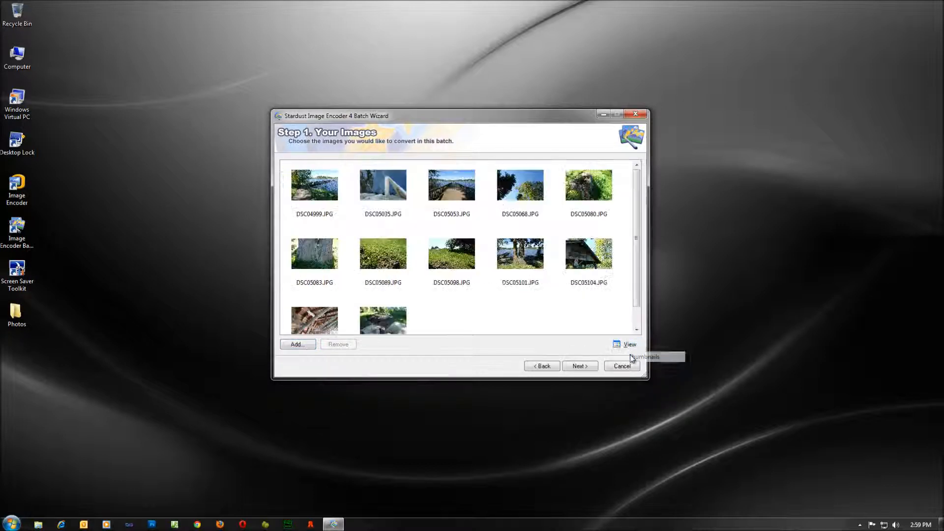
{"action": "left_click", "coordinate": [625, 345]}
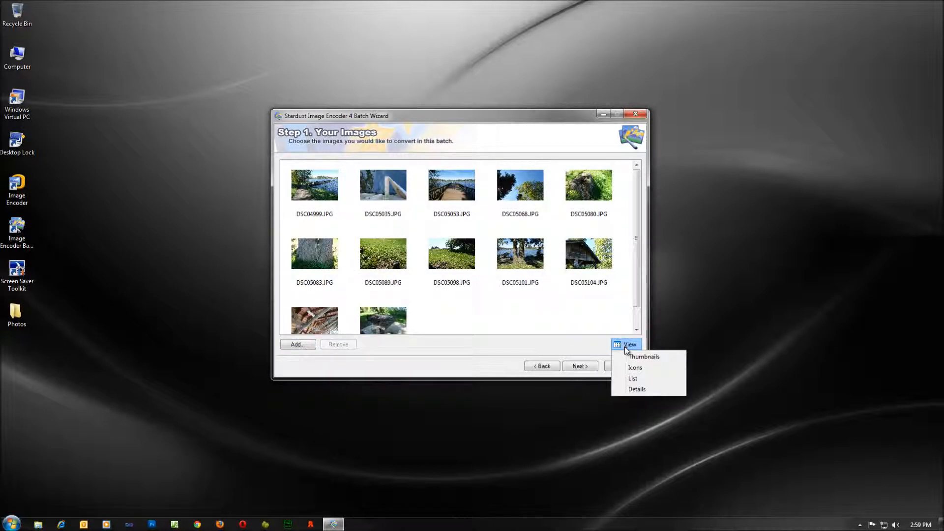
{"action": "left_click", "coordinate": [637, 389]}
{"action": "mouse_move", "coordinate": [638, 371]}
{"action": "left_mouse_down"}
{"action": "mouse_move", "coordinate": [670, 402]}
{"action": "mouse_move", "coordinate": [647, 382]}
{"action": "left_mouse_up"}
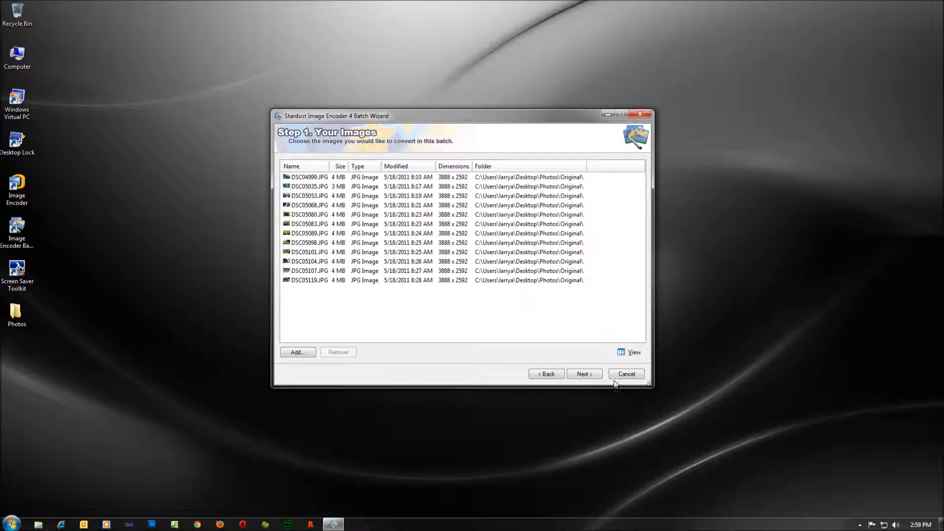
{"action": "left_click", "coordinate": [586, 372]}
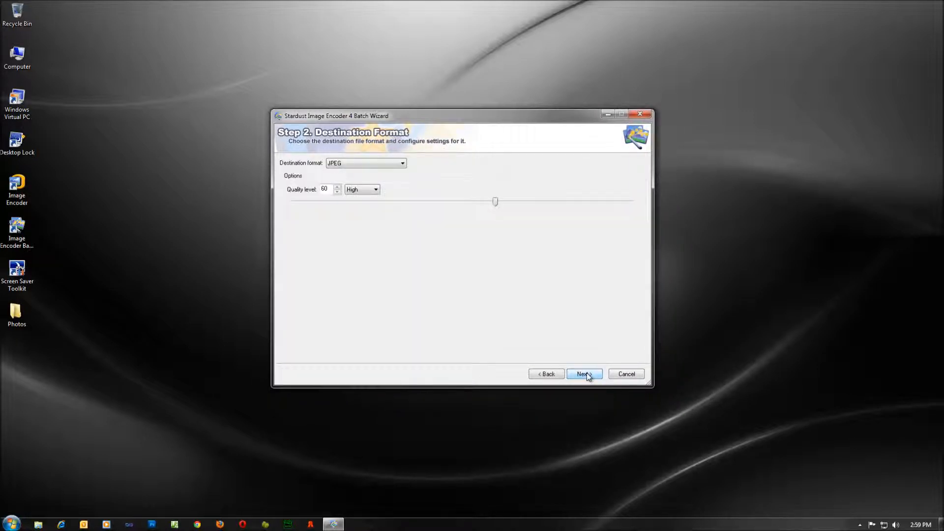
Keep JPEG as the output format and raise quality from 60 to 80.
{"action": "left_click", "coordinate": [402, 164]}
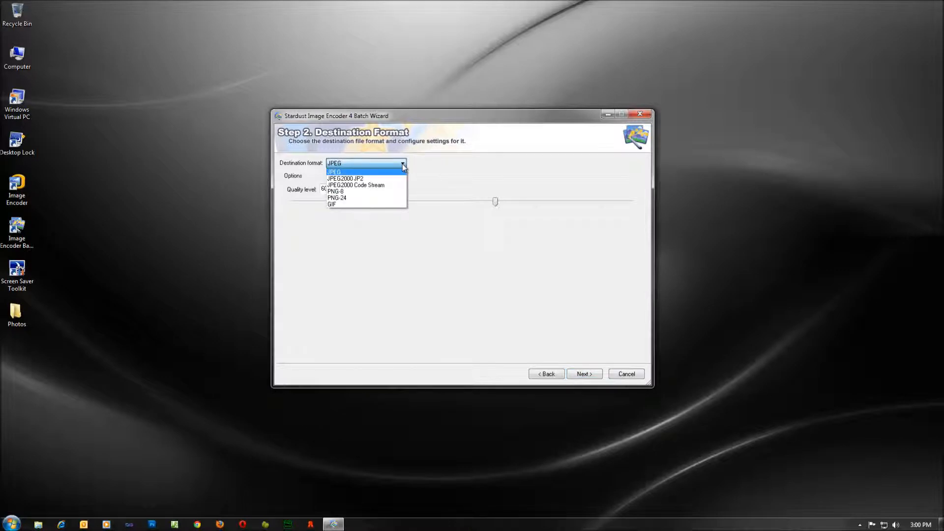
{"action": "left_click", "coordinate": [402, 164]}
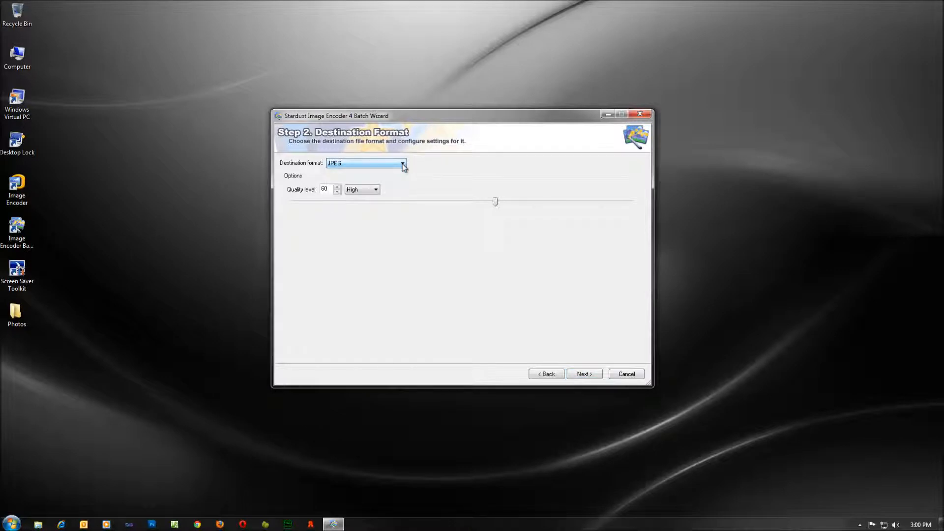
{"action": "double_click", "coordinate": [328, 189]}
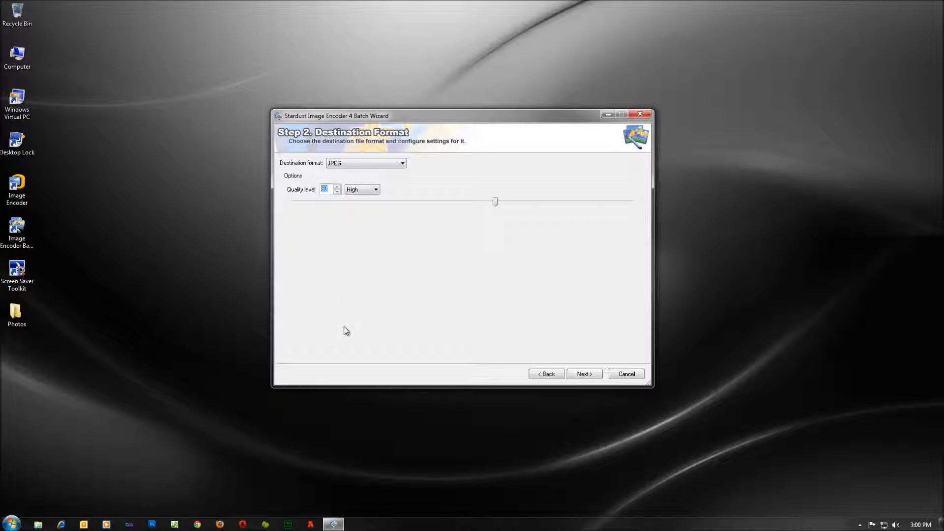
{"action": "type", "text": "80"}
Resize images to fit 600 by 400 with Bilinear (Smooth) resampling.
{"action": "left_click", "coordinate": [583, 376]}
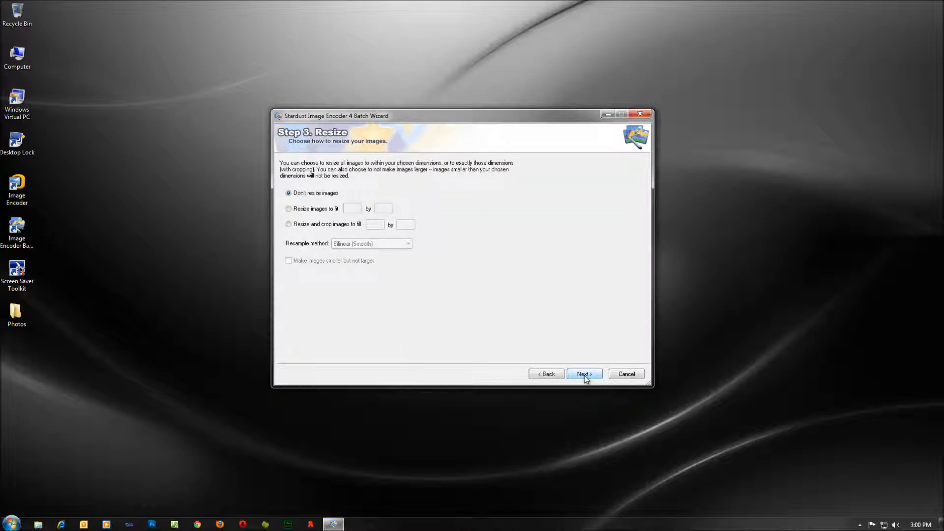
{"action": "left_click", "coordinate": [298, 210]}
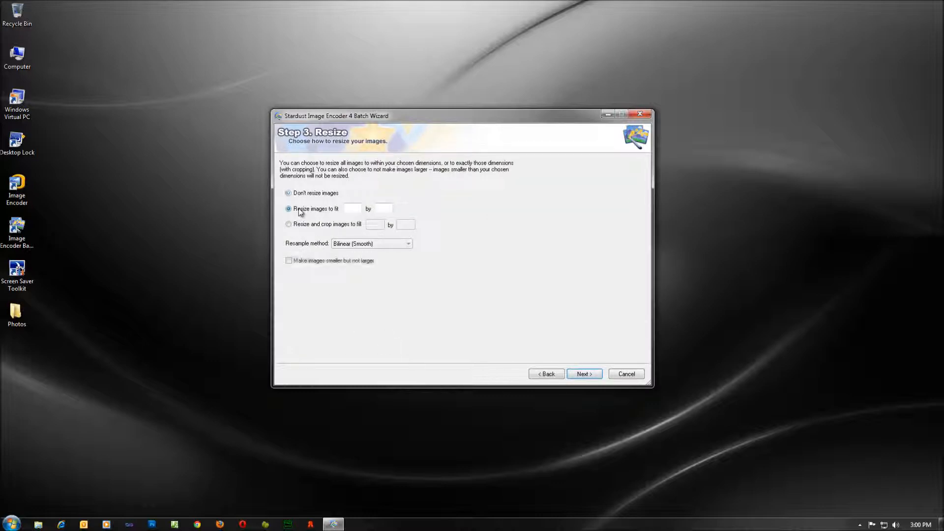
{"action": "left_click", "coordinate": [351, 210]}
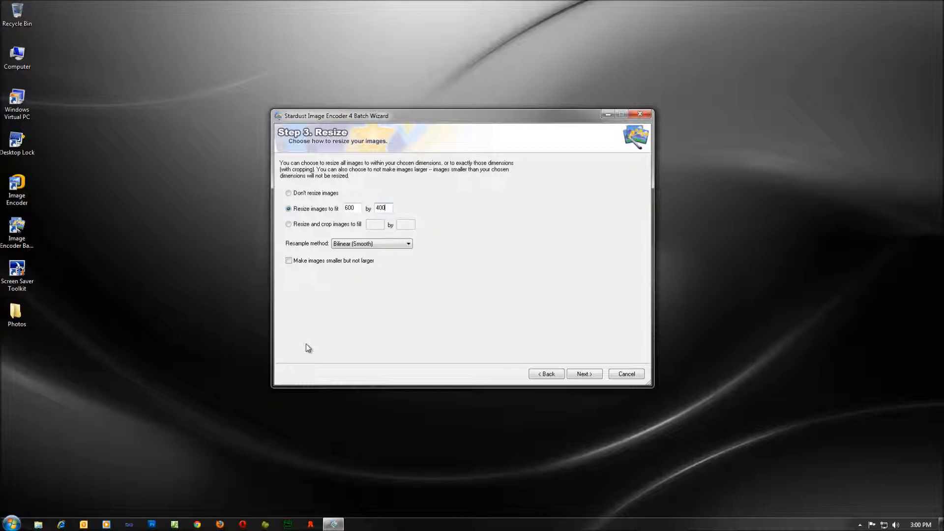
{"action": "left_click", "coordinate": [408, 244]}
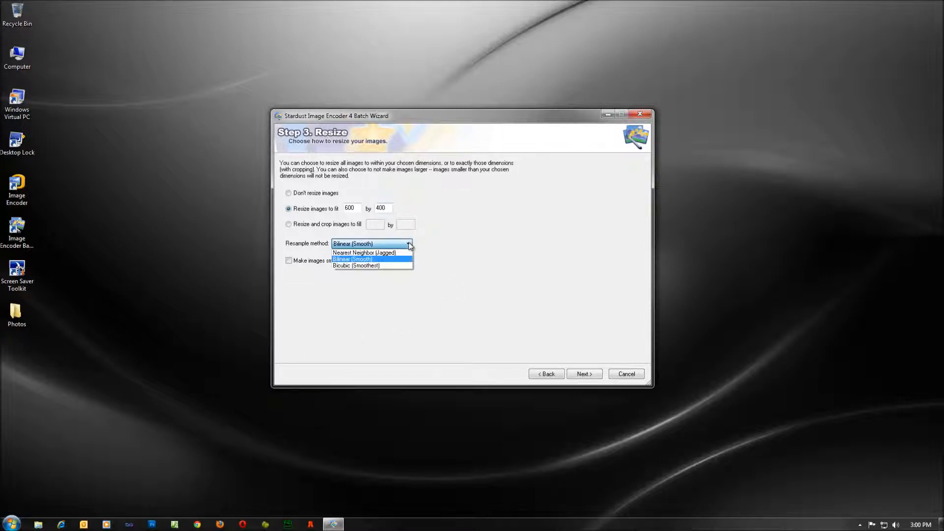
{"action": "left_click", "coordinate": [410, 244]}
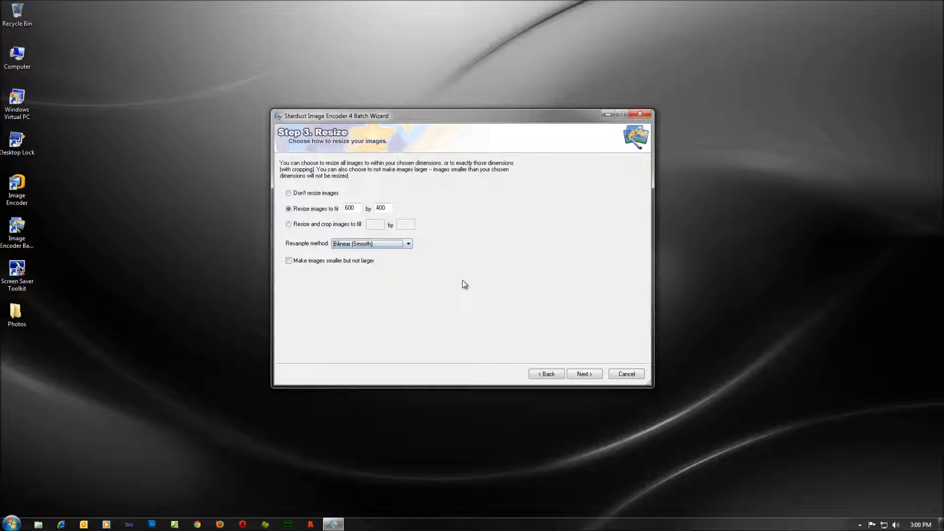
Turn on sharpening at Medium Minus strength and move on to the Watermark step.
{"action": "left_click", "coordinate": [584, 374]}
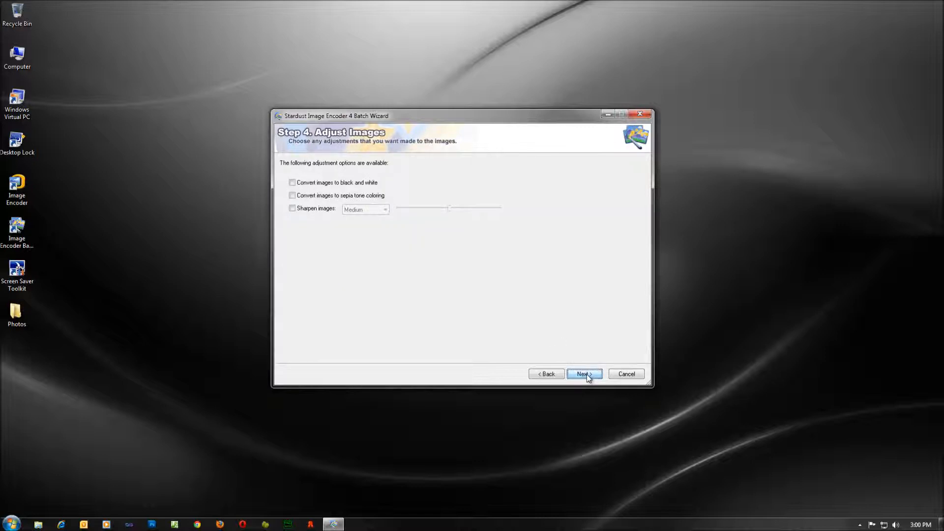
{"action": "left_click", "coordinate": [308, 210]}
{"action": "left_click", "coordinate": [449, 210]}
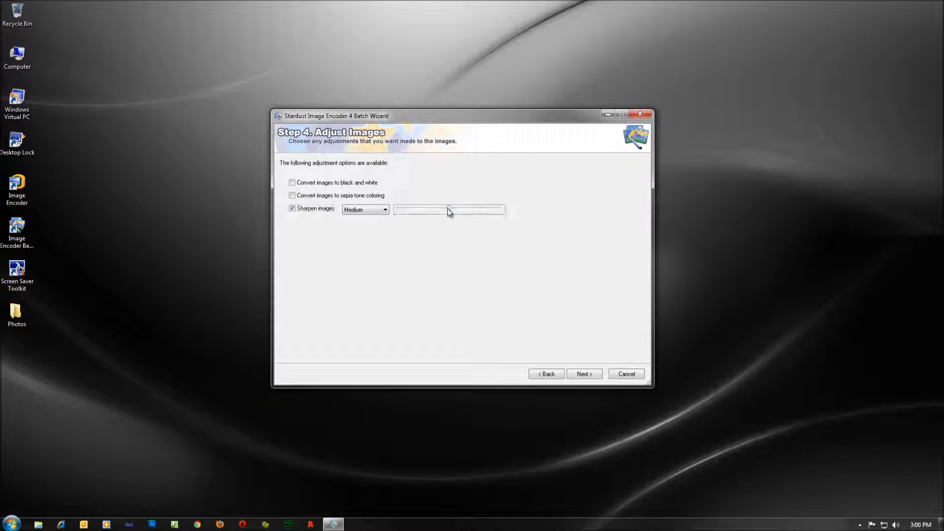
{"action": "left_click_drag", "start_coordinate": [448, 209], "coordinate": [434, 210]}
{"action": "left_click", "coordinate": [583, 374]}
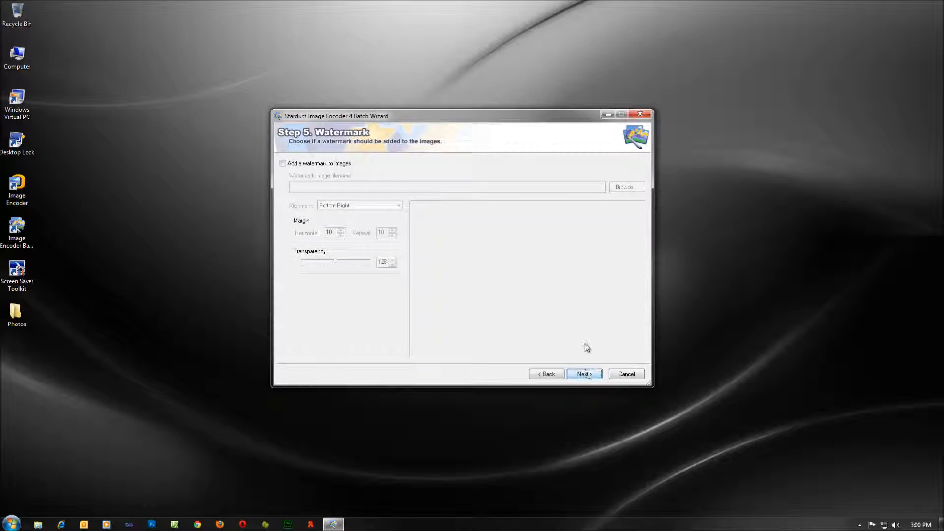
Enable a watermark using Photos\watermark.png, aligned Bottom Right.
{"action": "left_click", "coordinate": [329, 165]}
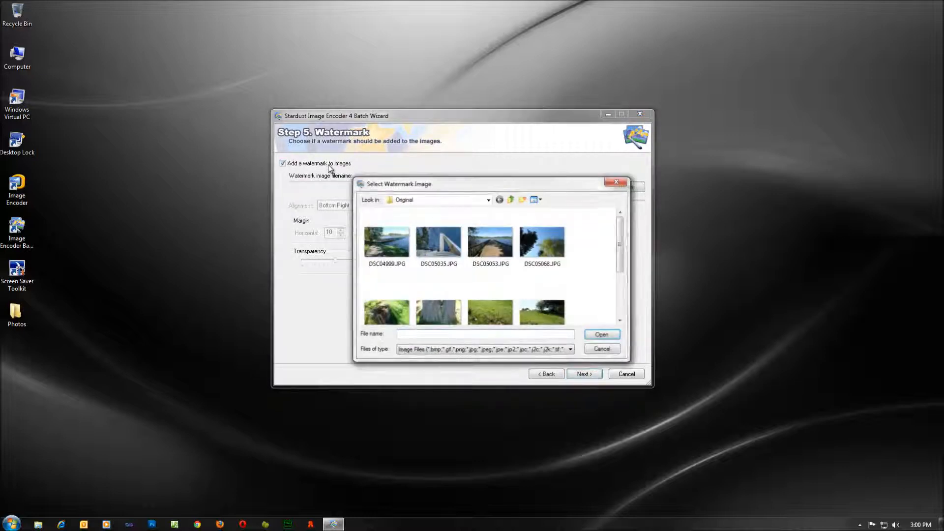
{"action": "left_click", "coordinate": [510, 200]}
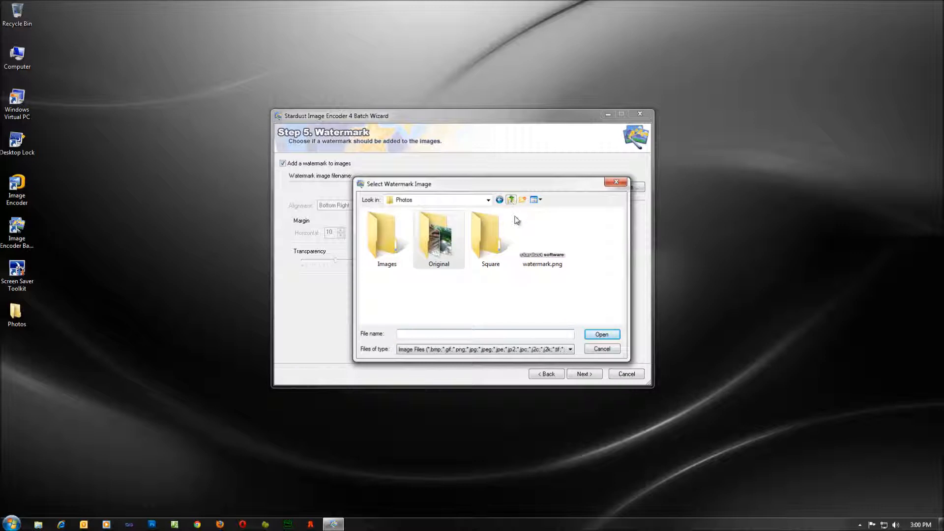
{"action": "left_click", "coordinate": [541, 231]}
{"action": "double_click", "coordinate": [540, 231]}
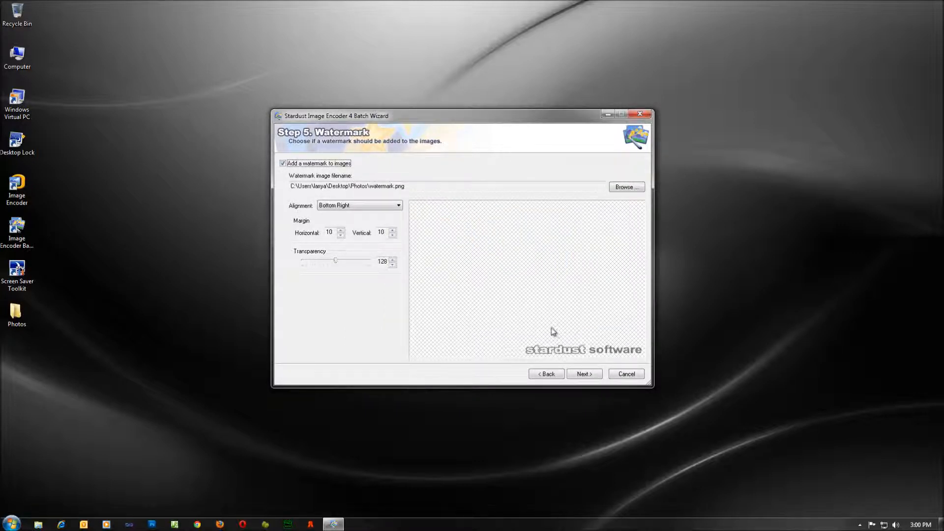
{"action": "left_click", "coordinate": [363, 206]}
{"action": "left_click", "coordinate": [369, 230]}
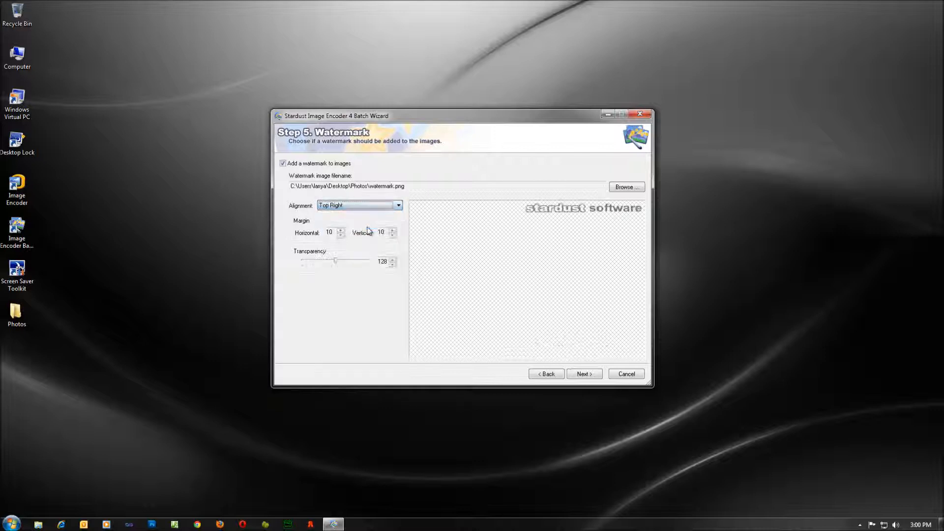
{"action": "left_click", "coordinate": [368, 205]}
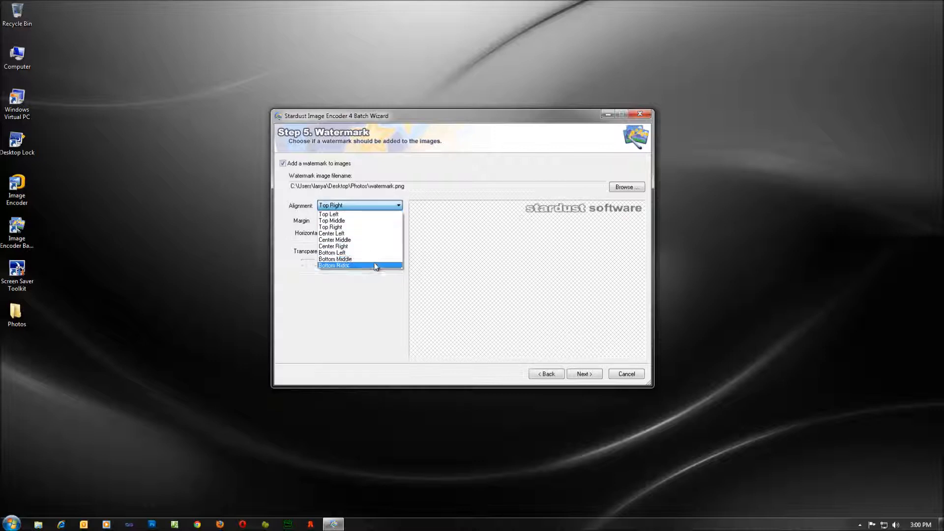
{"action": "left_click", "coordinate": [375, 266]}
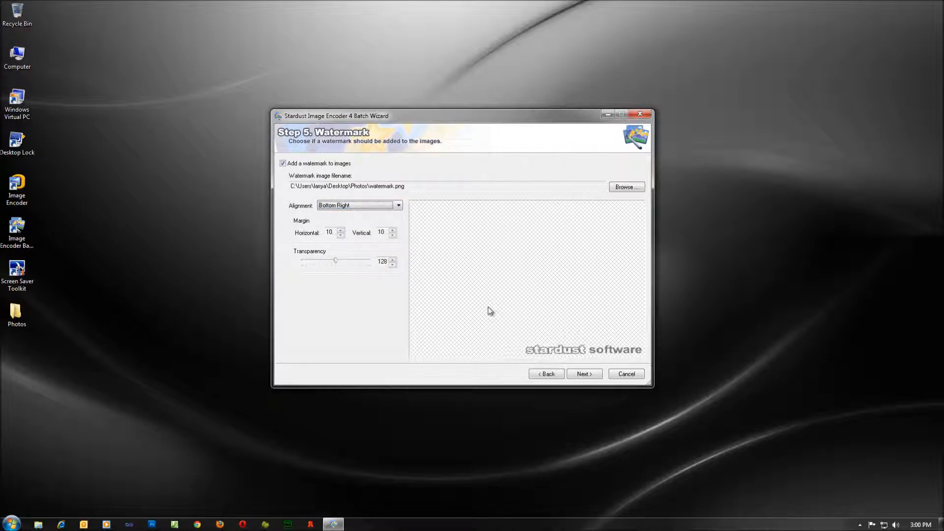
Raise horizontal and vertical watermark margins to 20 and adjust transparency toward 128.
{"action": "left_click", "coordinate": [340, 230]}
{"action": "left_click", "coordinate": [340, 231]}
{"action": "left_click", "coordinate": [339, 231]}
{"action": "left_click", "coordinate": [340, 231]}
{"action": "left_click", "coordinate": [339, 231]}
{"action": "left_click", "coordinate": [339, 230]}
{"action": "left_click", "coordinate": [339, 230]}
{"action": "left_click", "coordinate": [339, 231]}
{"action": "left_click", "coordinate": [339, 231]}
{"action": "left_click", "coordinate": [339, 231]}
{"action": "left_click", "coordinate": [392, 231]}
{"action": "left_click", "coordinate": [392, 231]}
{"action": "left_click", "coordinate": [392, 231]}
{"action": "left_click", "coordinate": [392, 230]}
{"action": "left_click", "coordinate": [391, 230]}
{"action": "left_click", "coordinate": [391, 230]}
{"action": "left_click", "coordinate": [392, 231]}
{"action": "left_click", "coordinate": [392, 231]}
{"action": "left_click", "coordinate": [391, 230]}
{"action": "left_click", "coordinate": [392, 230]}
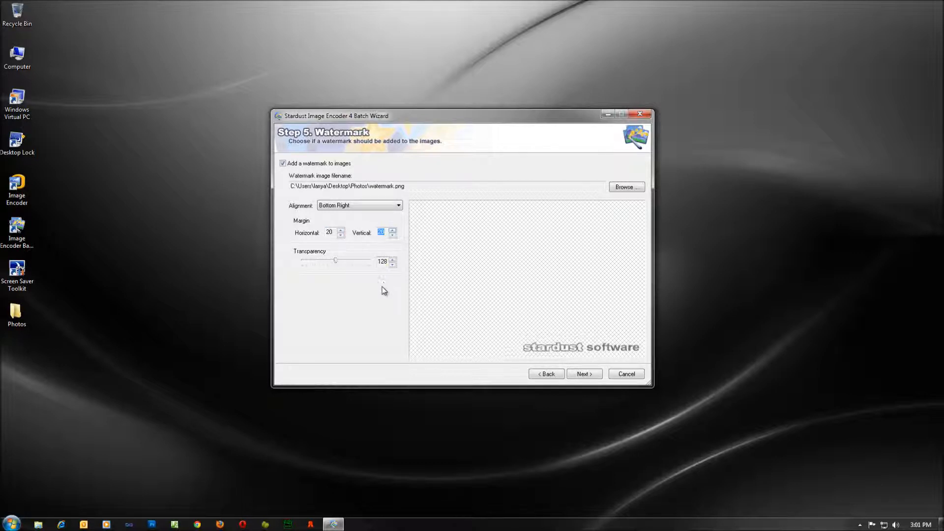
{"action": "mouse_move", "coordinate": [335, 260]}
{"action": "left_mouse_down"}
{"action": "mouse_move", "coordinate": [310, 263]}
{"action": "mouse_move", "coordinate": [362, 263]}
{"action": "mouse_move", "coordinate": [337, 261]}
{"action": "left_mouse_up"}
{"action": "left_click", "coordinate": [392, 266]}
Set the output location to the Photos\Images folder and reach the Ready to Go summary.
{"action": "left_click", "coordinate": [392, 265]}
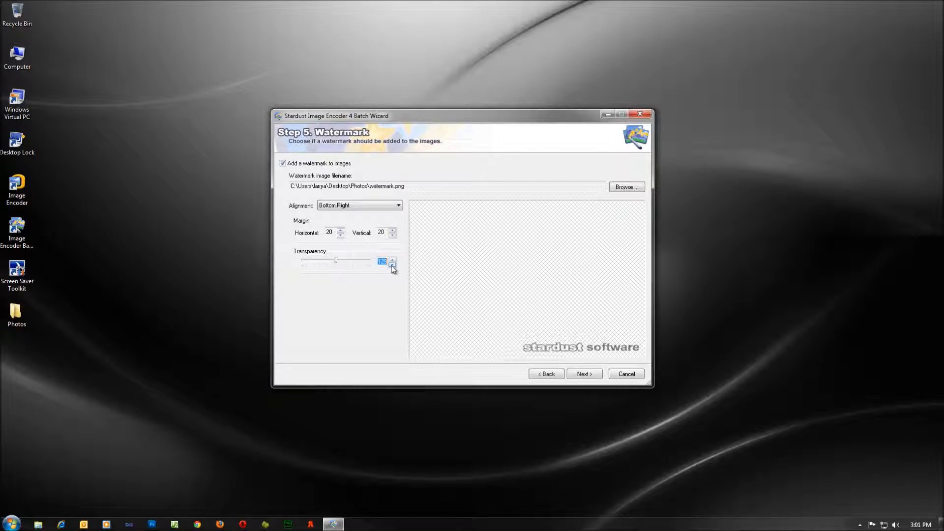
{"action": "left_click", "coordinate": [585, 373]}
{"action": "left_click", "coordinate": [364, 210]}
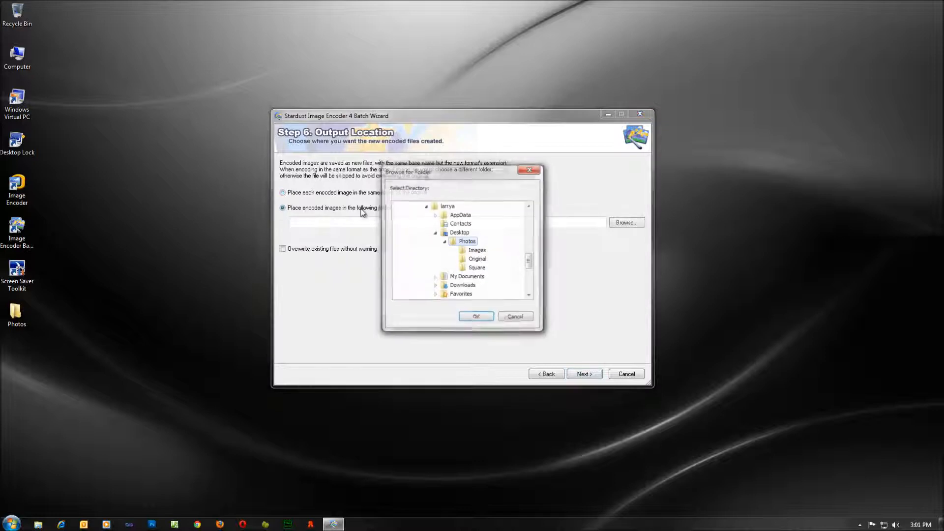
{"action": "left_click", "coordinate": [477, 251]}
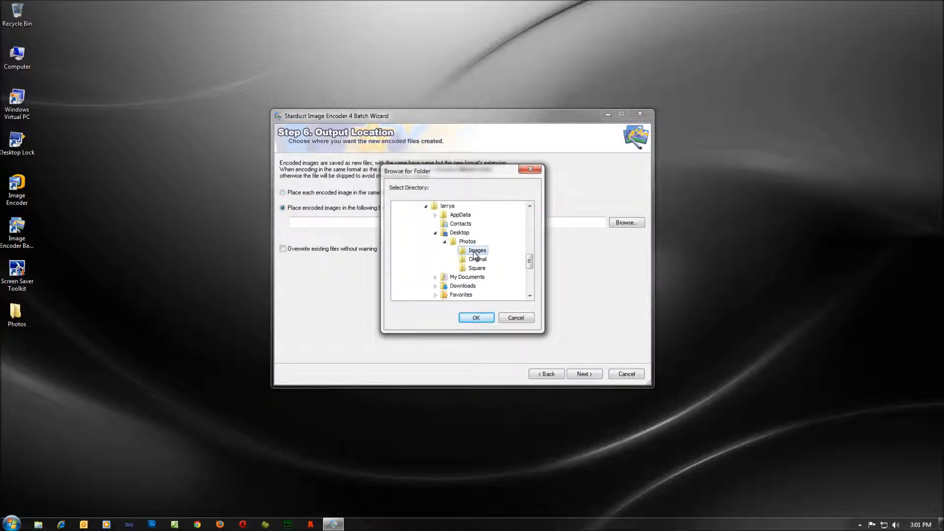
{"action": "left_click", "coordinate": [477, 318]}
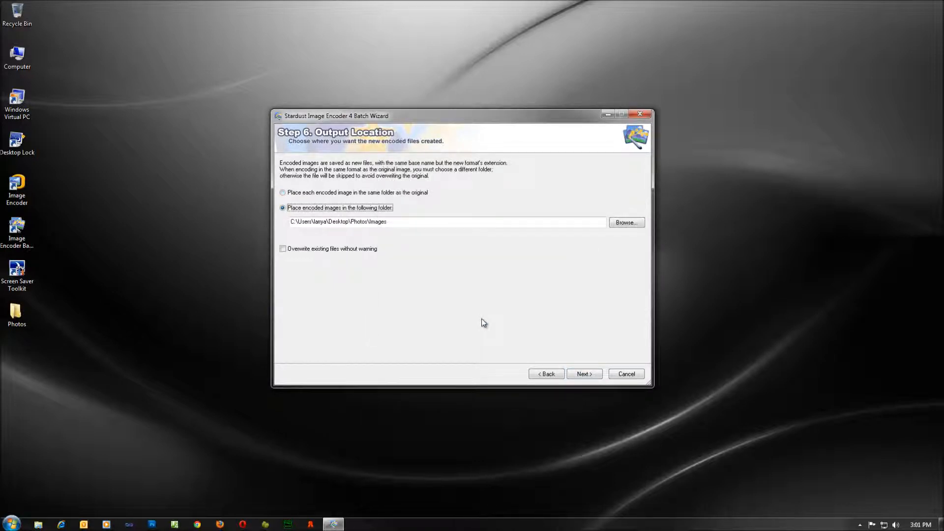
{"action": "left_click", "coordinate": [584, 373]}
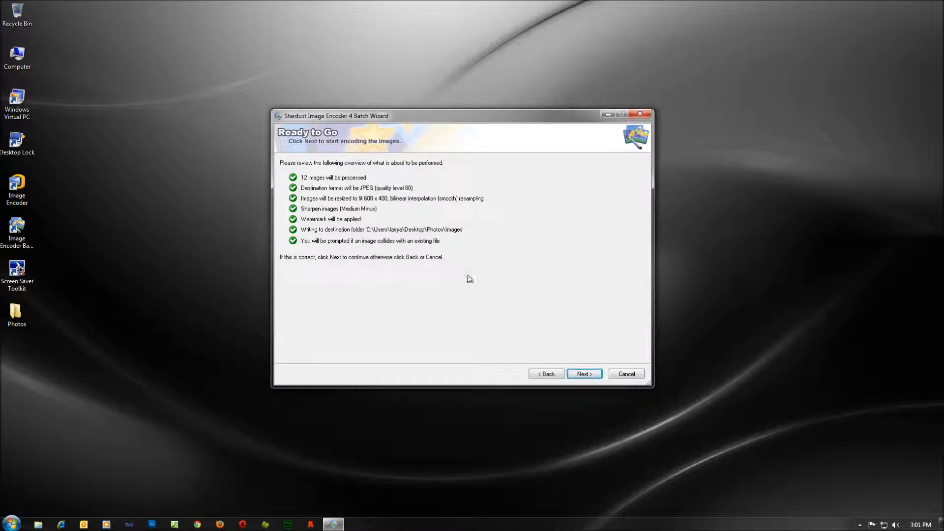
Start encoding the 12 images and let it finish with 0 errors.
{"action": "left_click", "coordinate": [584, 373]}
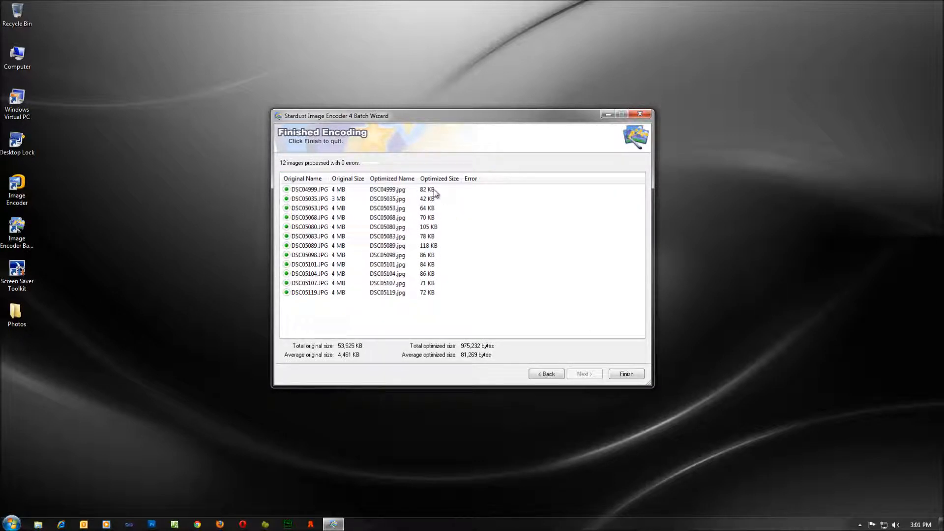
Go back to Resize and switch to resize-and-crop to fill 100 by 100.
{"action": "left_click", "coordinate": [554, 373]}
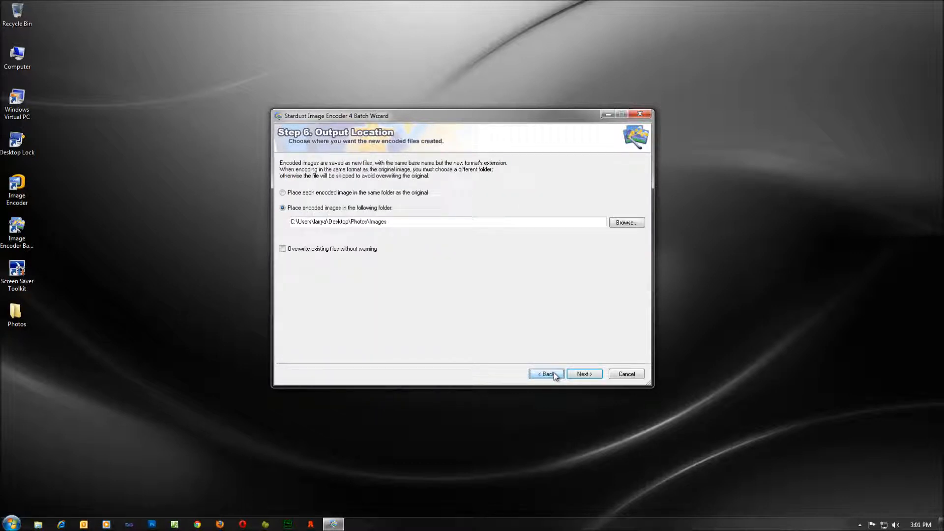
{"action": "left_click", "coordinate": [553, 373]}
{"action": "left_click", "coordinate": [546, 373]}
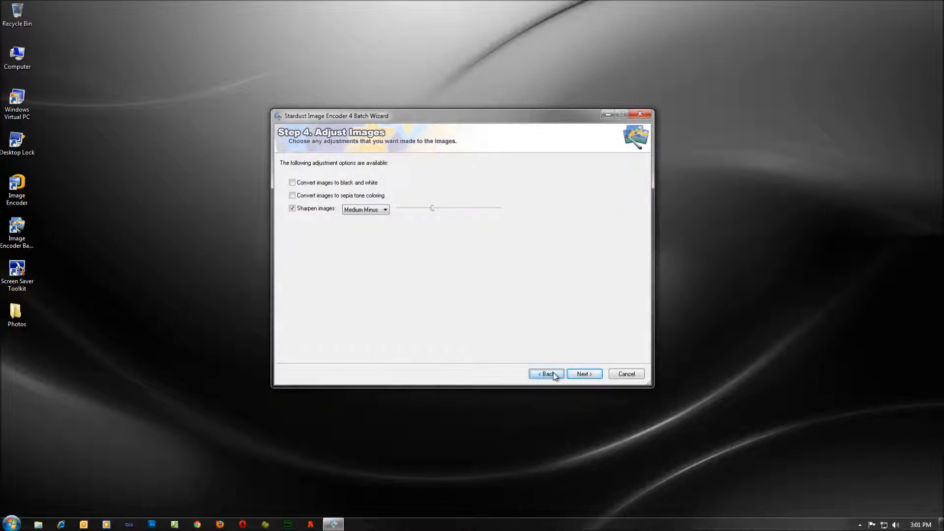
{"action": "left_click", "coordinate": [551, 374]}
{"action": "left_click", "coordinate": [319, 226]}
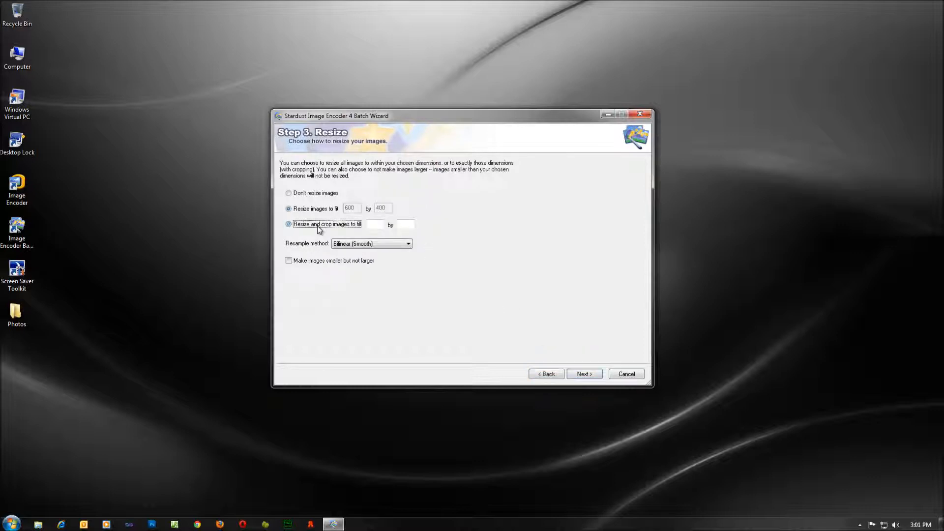
{"action": "left_click", "coordinate": [375, 224]}
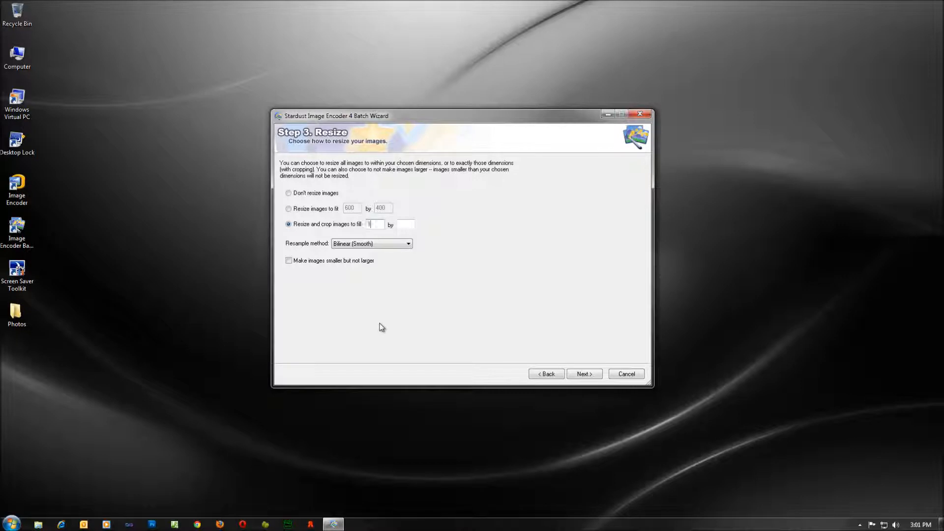
{"action": "type", "text": "100"}
Turn off the watermark for this batch and continue to Output Location.
{"action": "left_click", "coordinate": [581, 375]}
{"action": "left_click", "coordinate": [580, 373]}
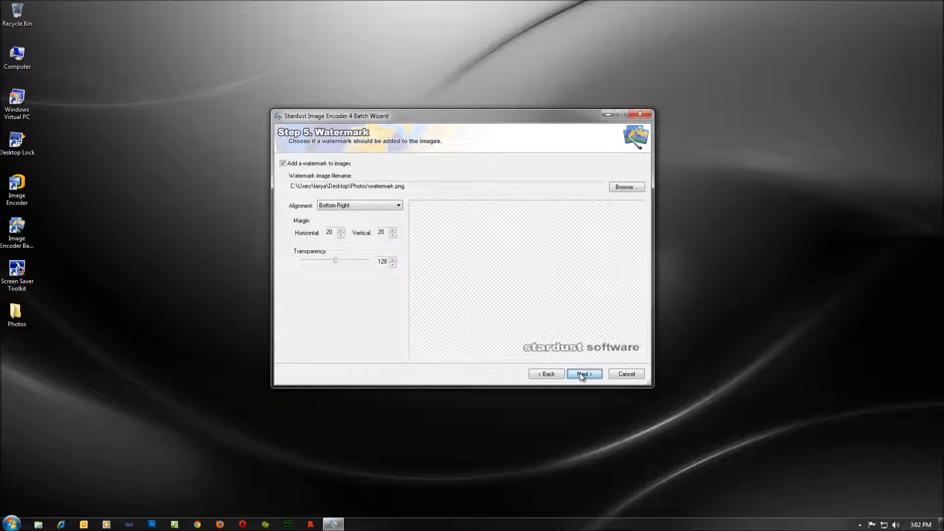
{"action": "left_click", "coordinate": [295, 165]}
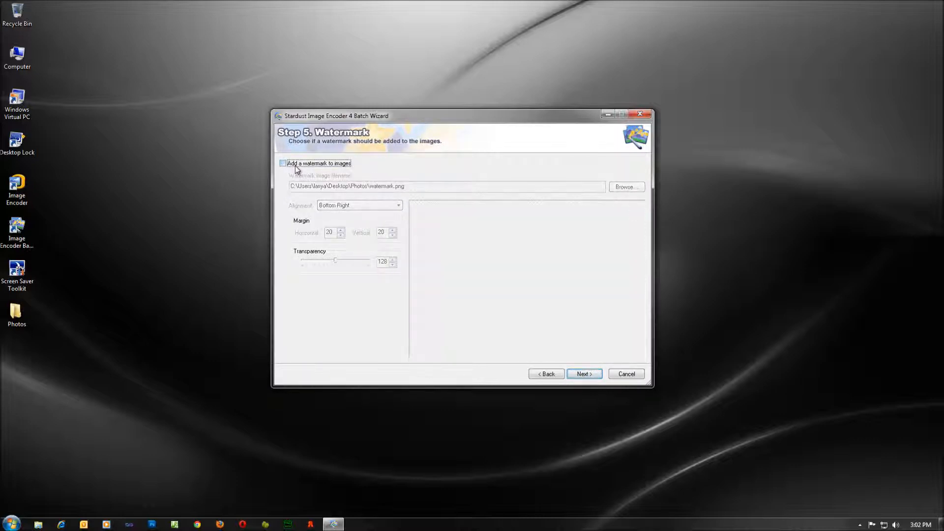
{"action": "left_click", "coordinate": [584, 375]}
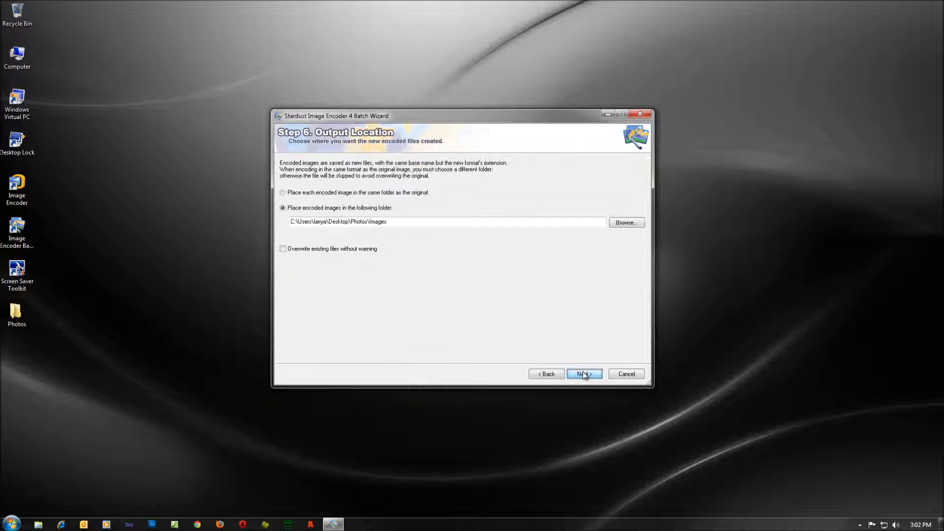
Set the output folder to Photos\Square and encode the 12 photos as 100×100 JPEGs.
{"action": "left_click", "coordinate": [619, 222]}
{"action": "left_click", "coordinate": [476, 268]}
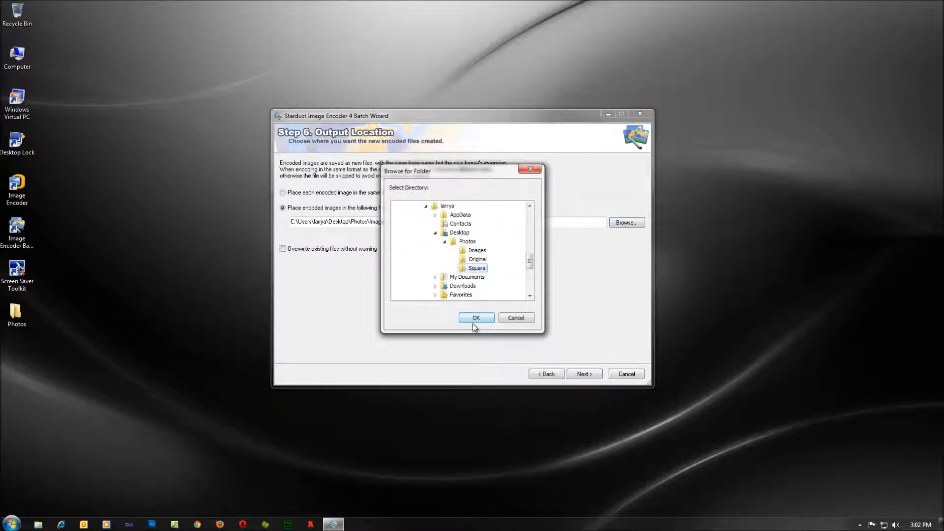
{"action": "left_click", "coordinate": [476, 317]}
{"action": "left_click", "coordinate": [584, 375]}
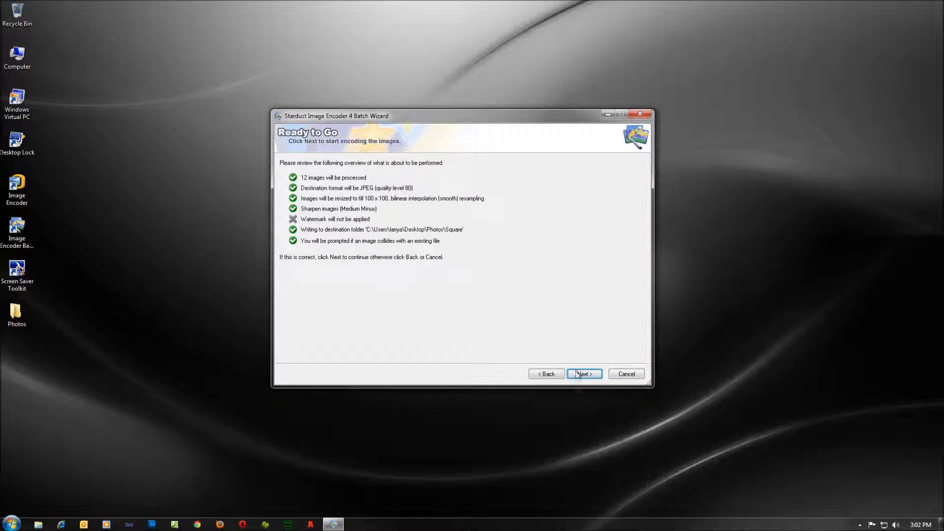
{"action": "left_click", "coordinate": [578, 373]}
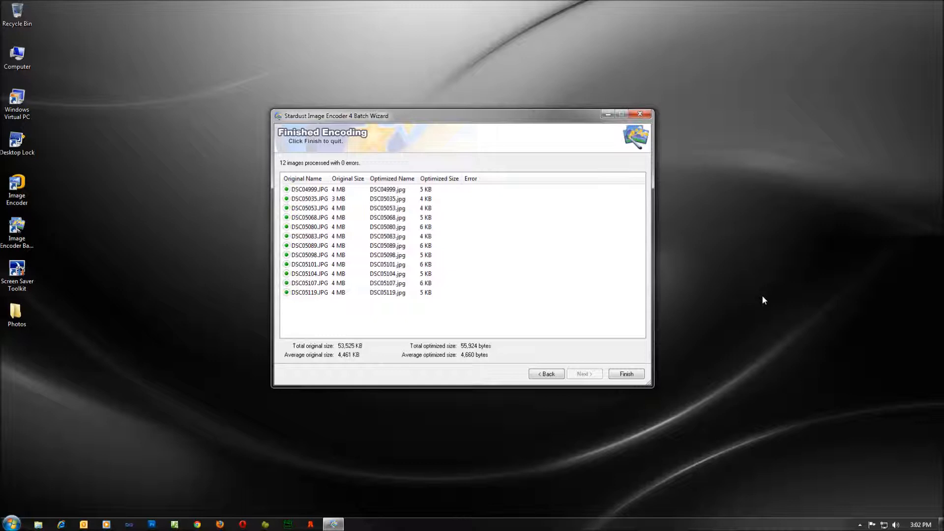
Close the finished wizard, check DSC04999.JPG in Photos\Original, then open the Images folder.
{"action": "left_click", "coordinate": [626, 374]}
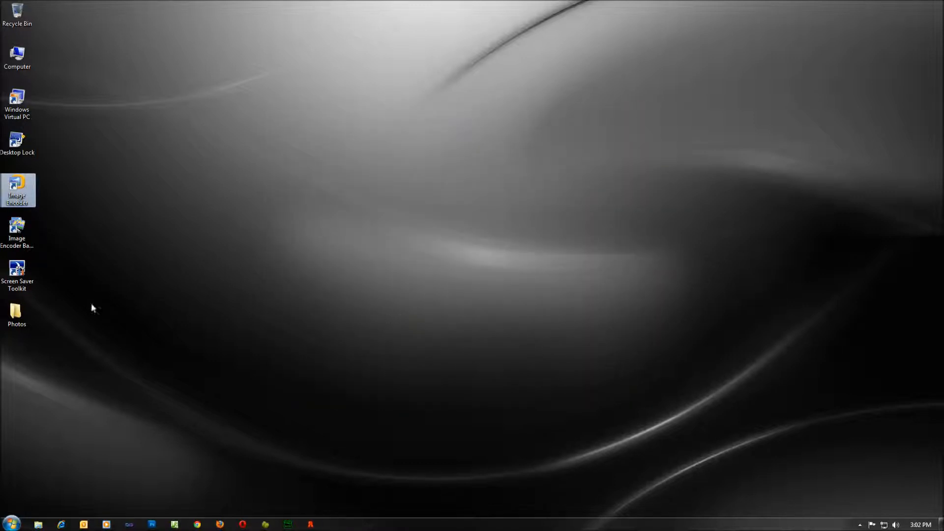
{"action": "double_click", "coordinate": [15, 313]}
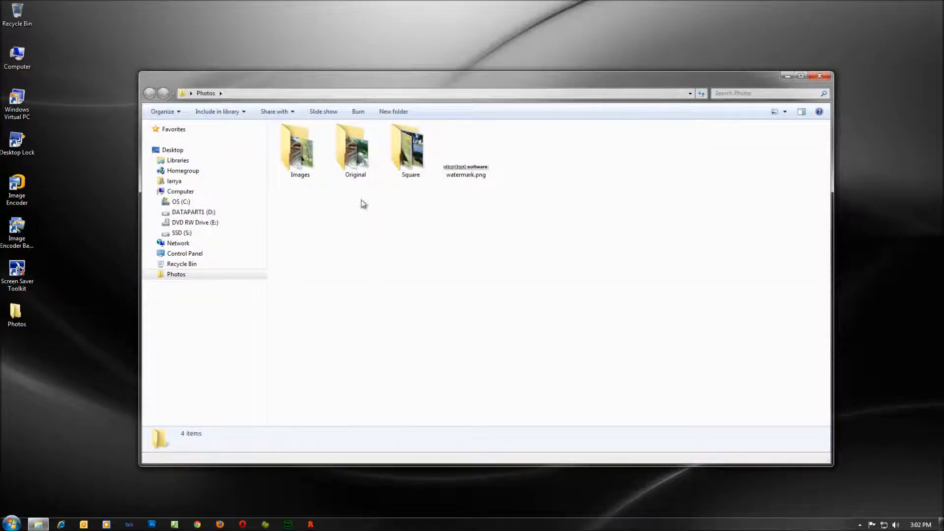
{"action": "double_click", "coordinate": [353, 154]}
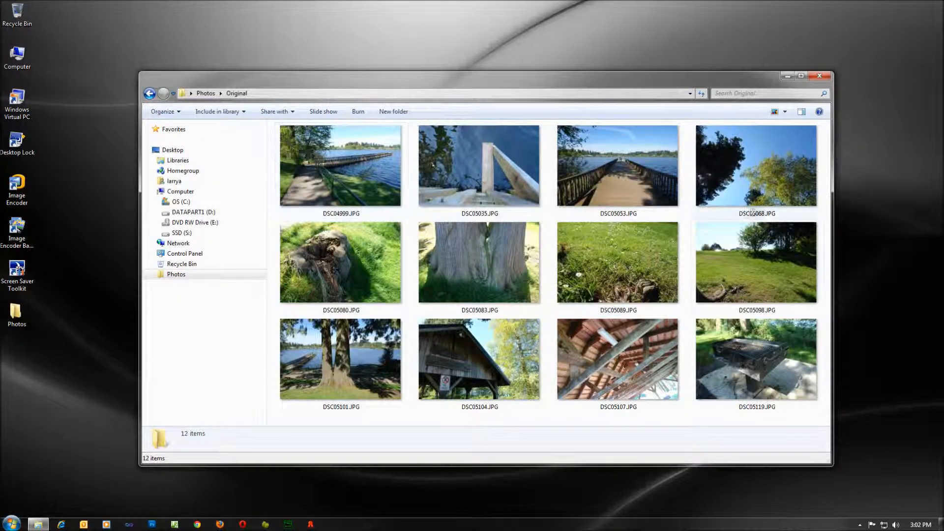
{"action": "left_click", "coordinate": [301, 182]}
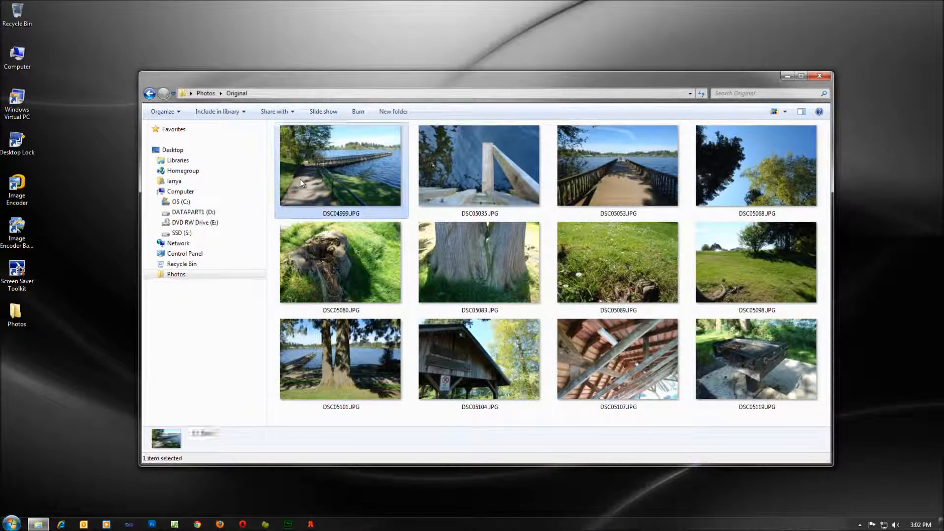
{"action": "left_click", "coordinate": [149, 93]}
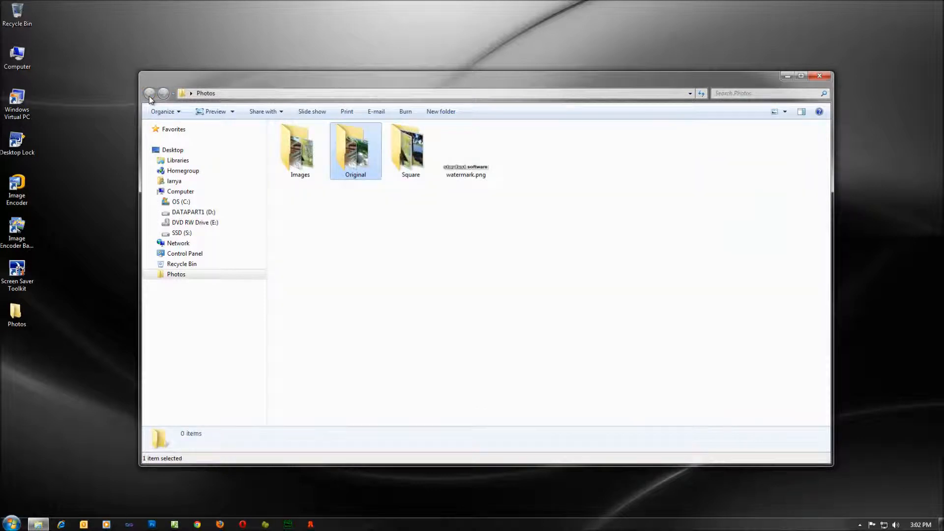
{"action": "double_click", "coordinate": [294, 148]}
{"action": "right_click", "coordinate": [293, 148]}
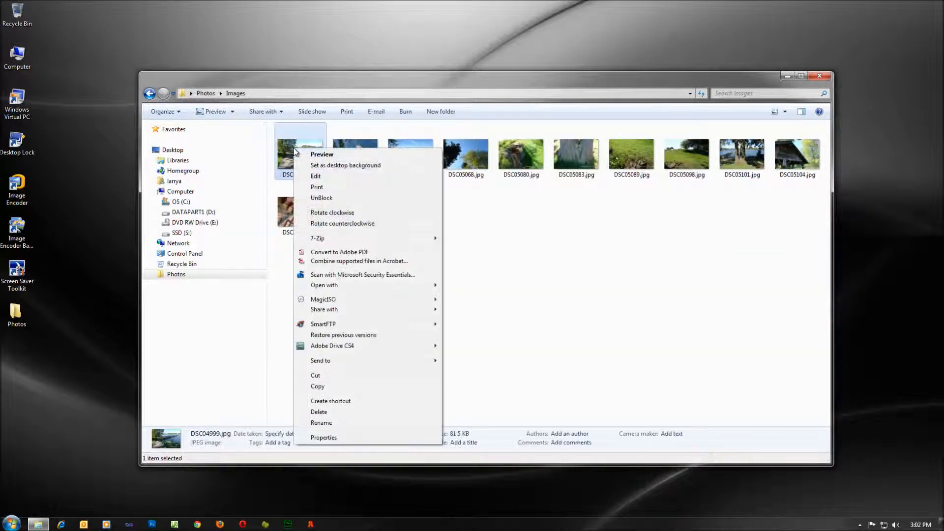
{"action": "left_click", "coordinate": [305, 154]}
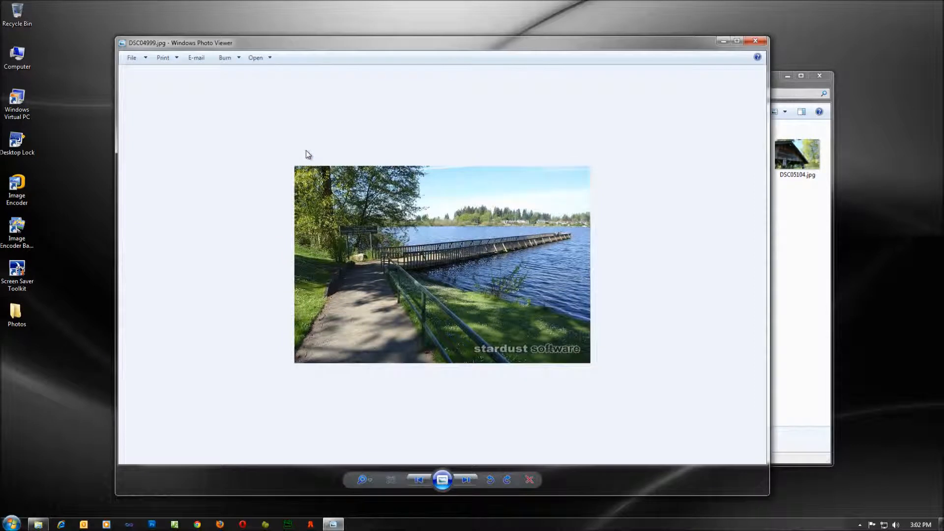
{"action": "left_click", "coordinate": [465, 482]}
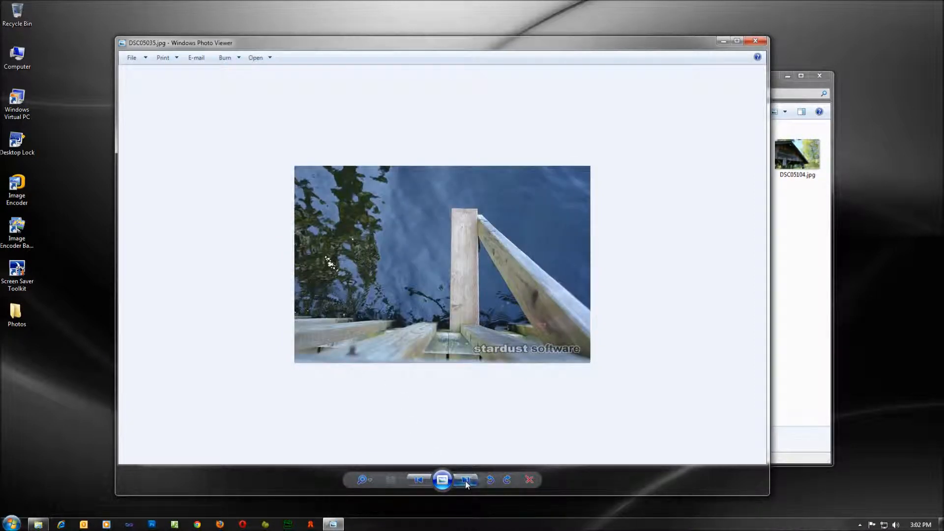
{"action": "left_click", "coordinate": [466, 481]}
{"action": "left_click", "coordinate": [465, 482]}
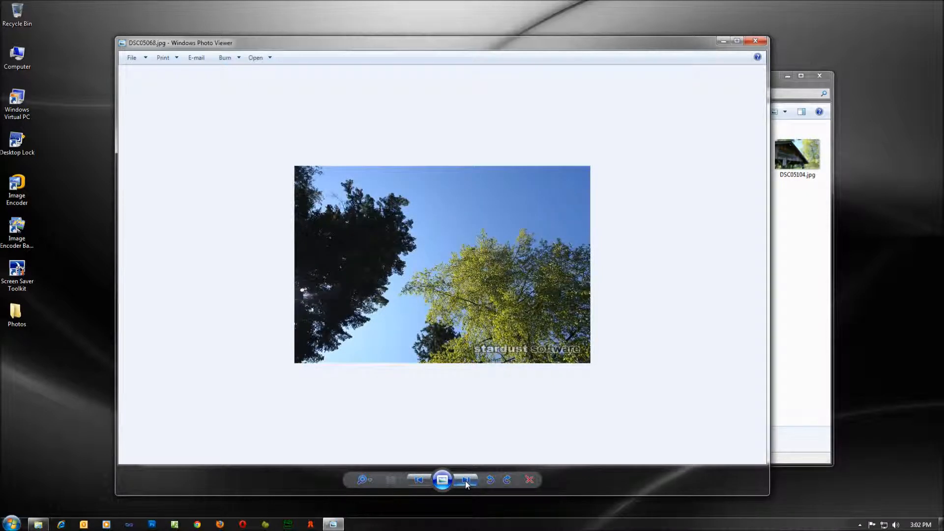
{"action": "left_click", "coordinate": [465, 482]}
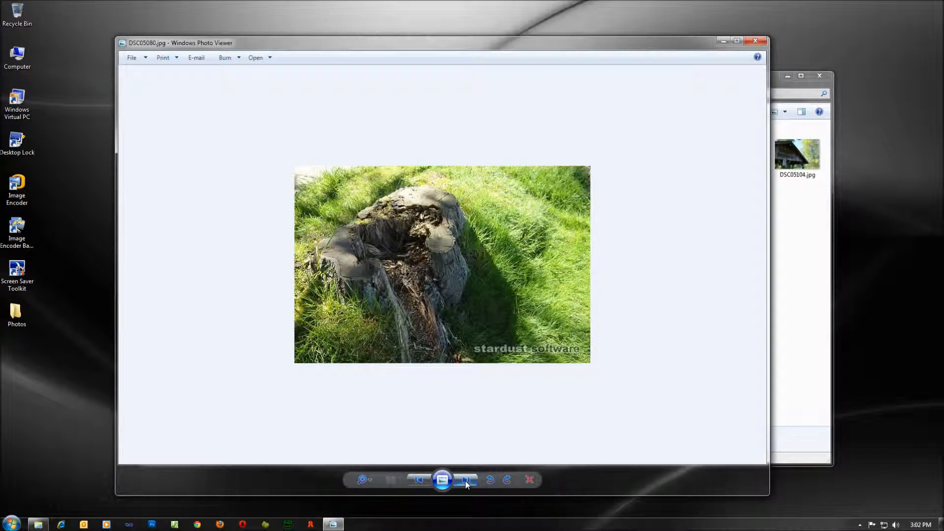
{"action": "left_click", "coordinate": [465, 481]}
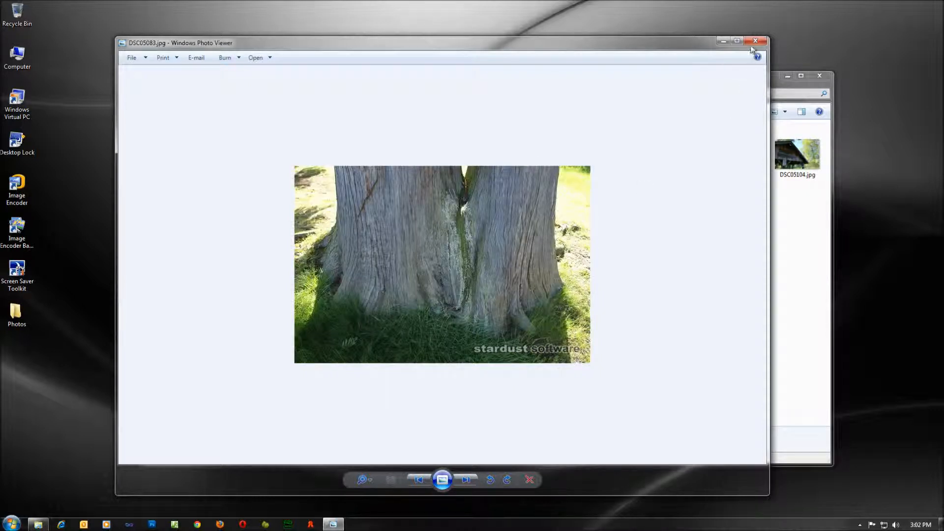
{"action": "left_click", "coordinate": [755, 42]}
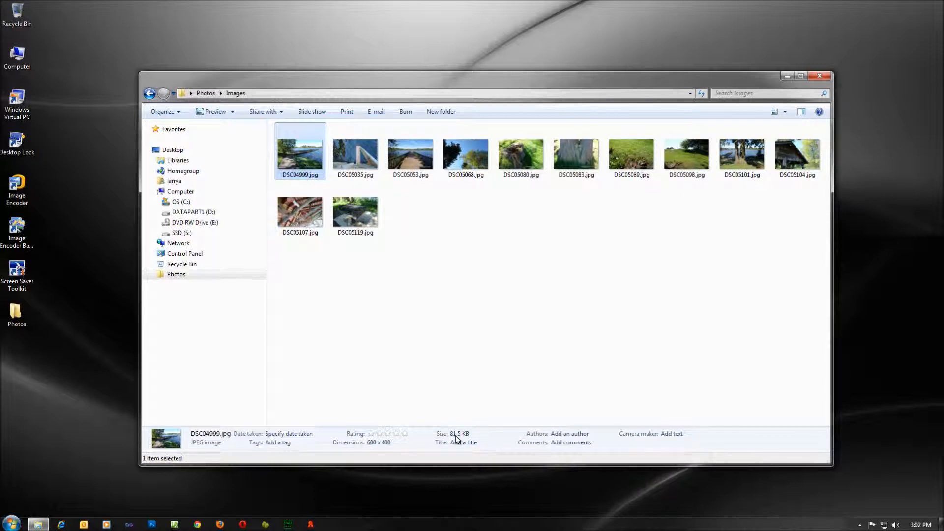
Open the Square folder and preview DSC04999.jpg in Windows Photo Viewer.
{"action": "left_click", "coordinate": [149, 93]}
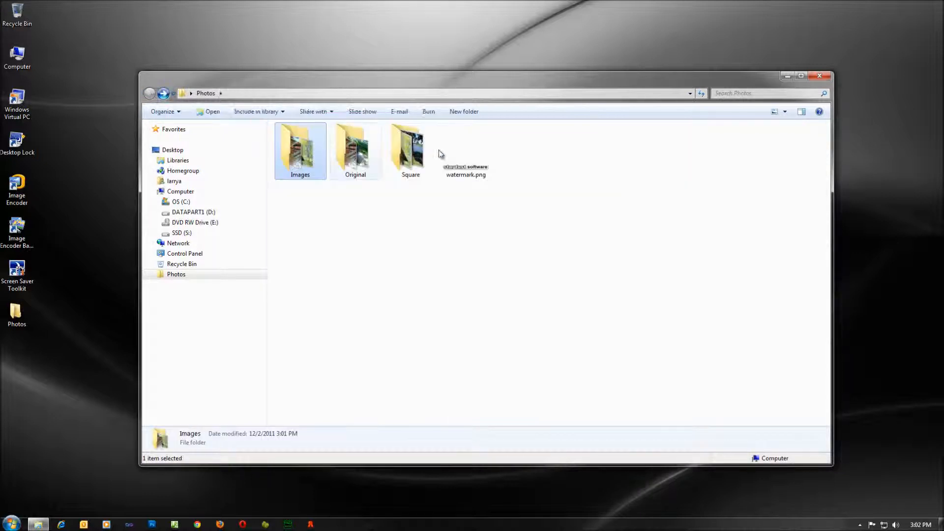
{"action": "double_click", "coordinate": [411, 151]}
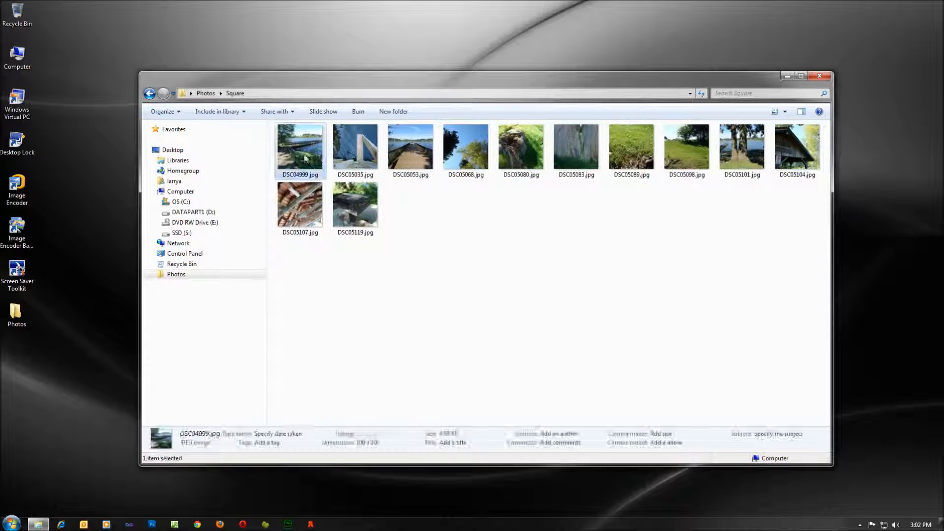
{"action": "right_click", "coordinate": [320, 157]}
{"action": "left_click", "coordinate": [319, 158]}
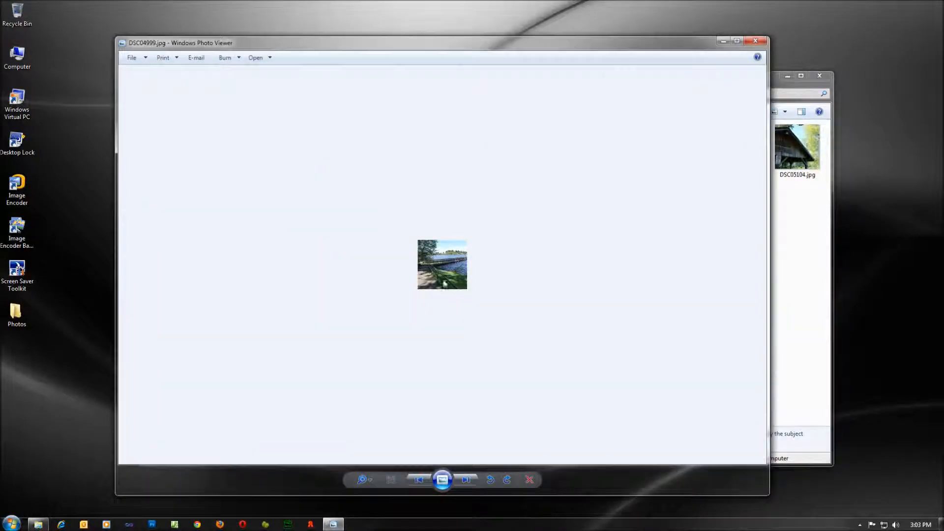
Step through the remaining 100×100 square copies, then close the photo viewer.
{"action": "left_click", "coordinate": [467, 480]}
{"action": "left_click", "coordinate": [467, 480]}
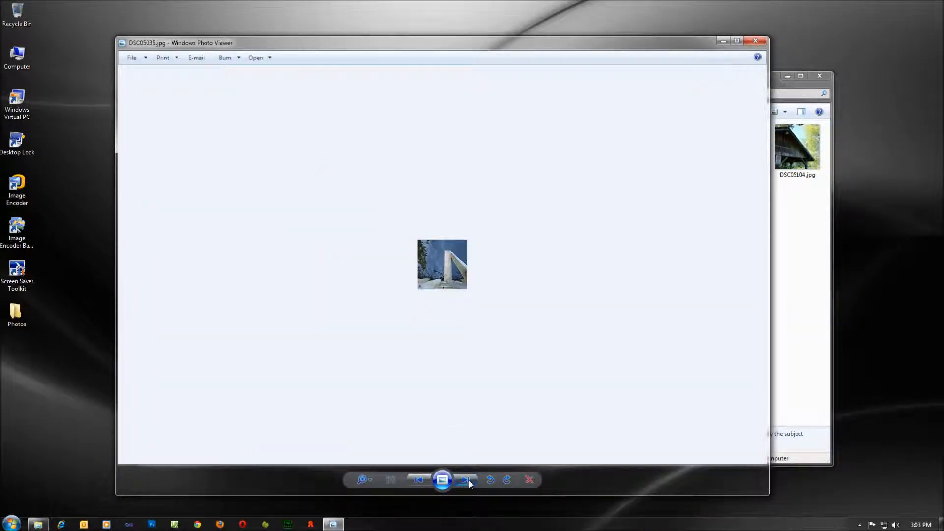
{"action": "left_click", "coordinate": [467, 480]}
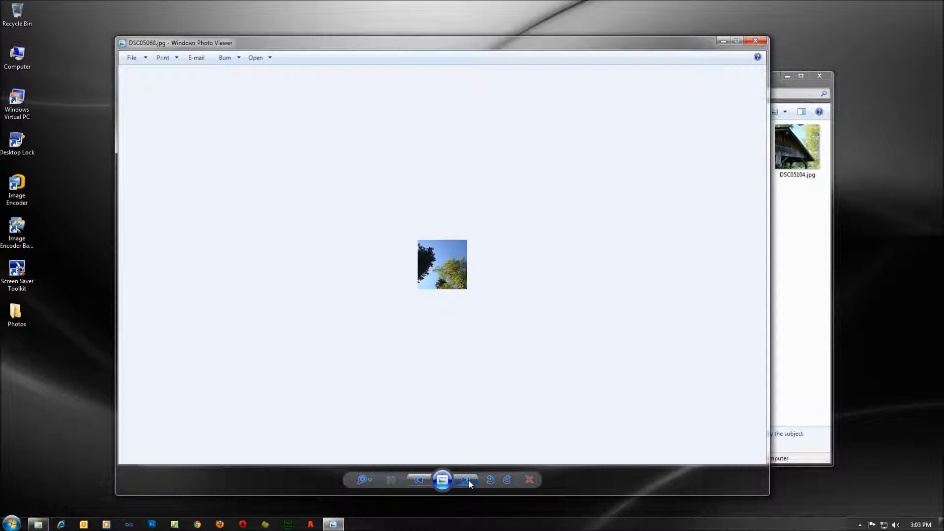
{"action": "left_click", "coordinate": [467, 480]}
{"action": "left_click", "coordinate": [467, 480]}
{"action": "left_click", "coordinate": [468, 479]}
{"action": "left_click", "coordinate": [468, 480]}
{"action": "left_click", "coordinate": [468, 480]}
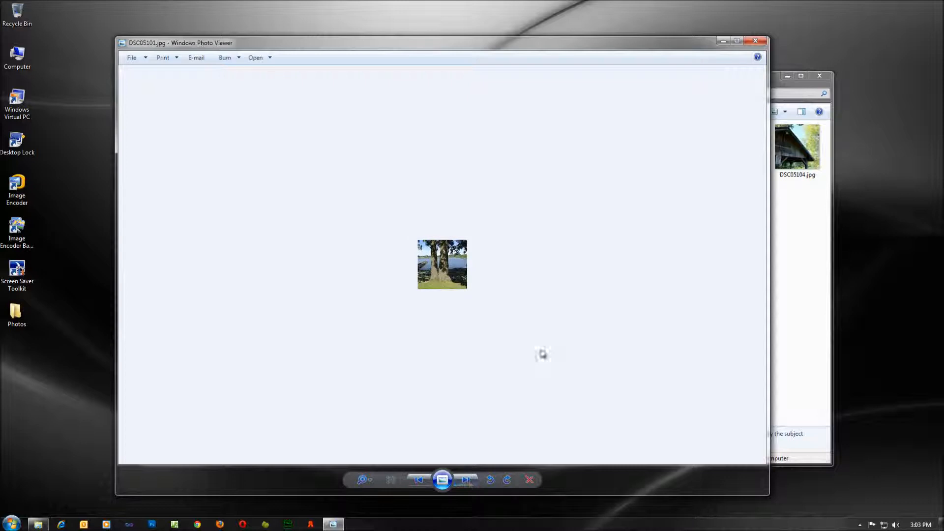
{"action": "left_click", "coordinate": [754, 41]}
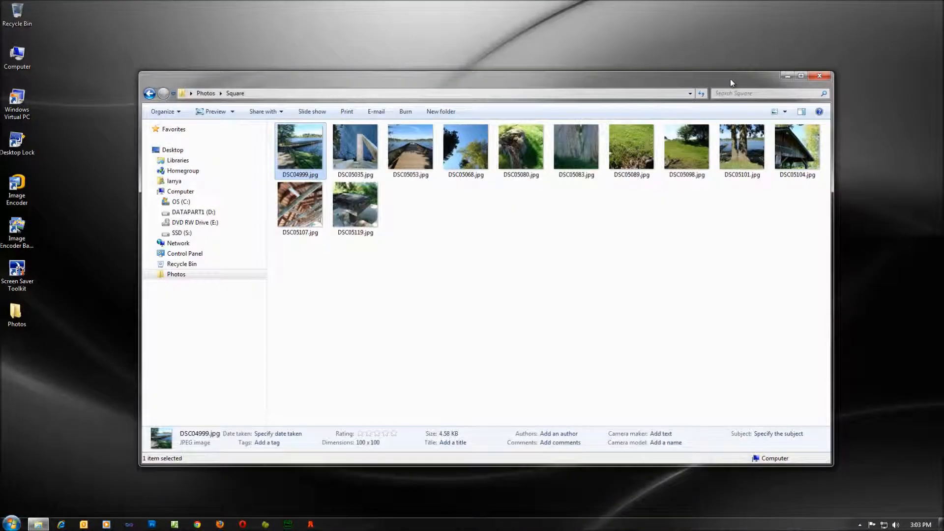
Deselect DSC04999, return to the Photos folder, and close the Explorer window.
{"action": "left_click", "coordinate": [632, 242]}
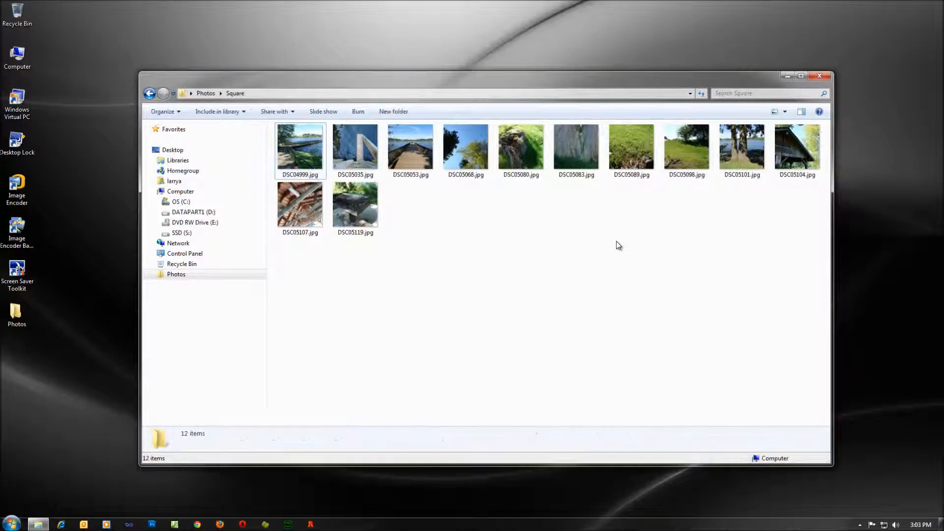
{"action": "left_click", "coordinate": [149, 93]}
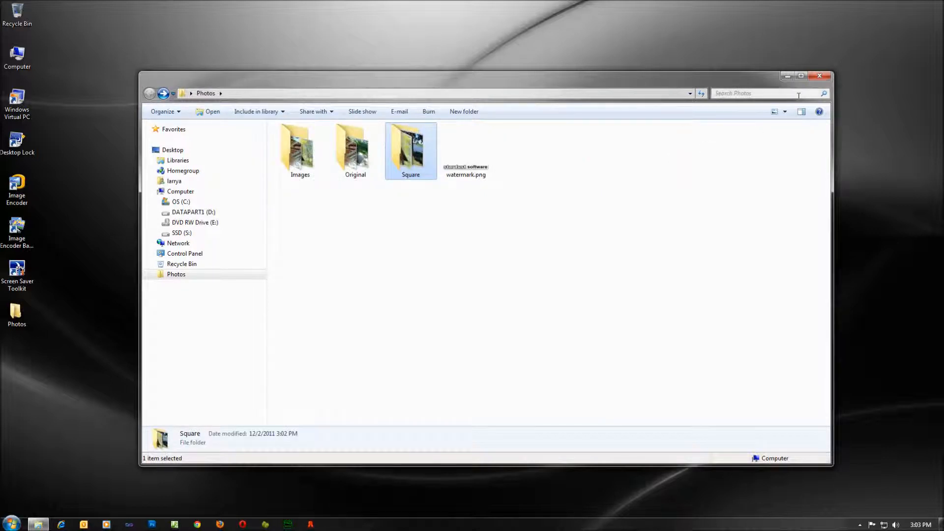
{"action": "left_click", "coordinate": [819, 76]}
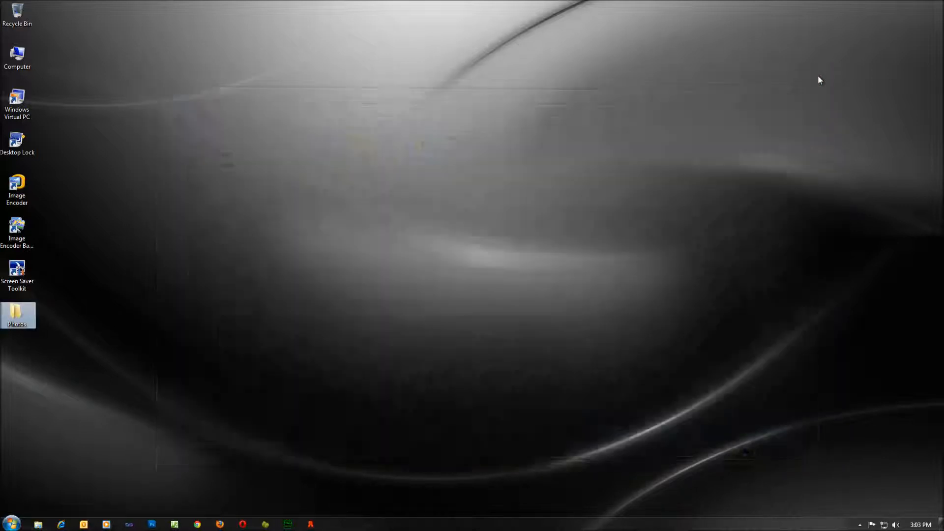